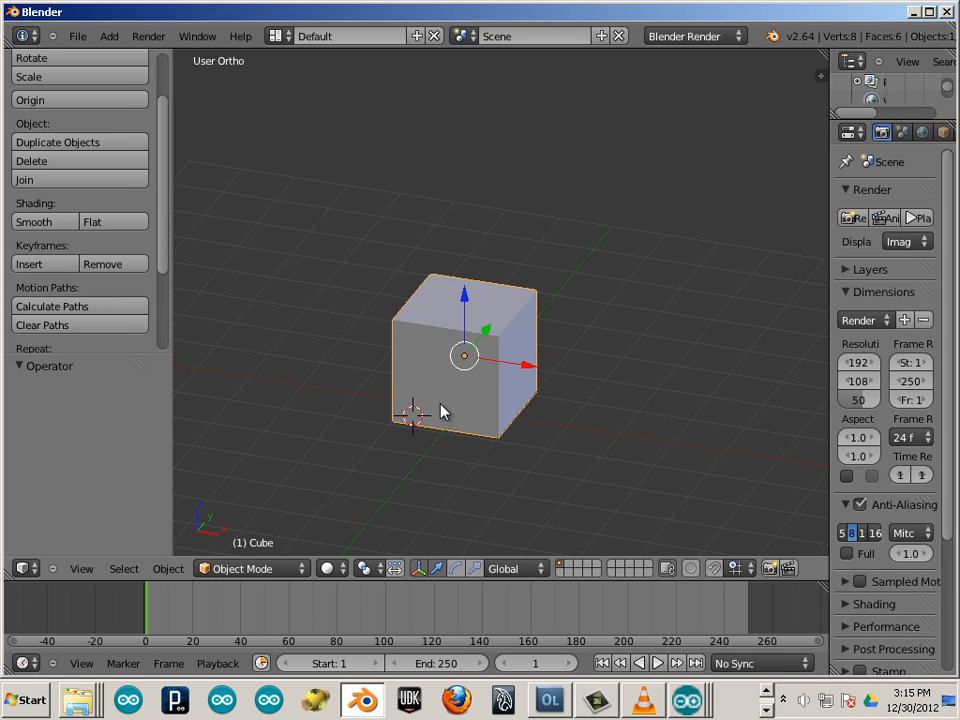
# Duplicate the cube and move the copy about 4.19 units along positive X.
pyautogui.hotkey('shift', 'd')
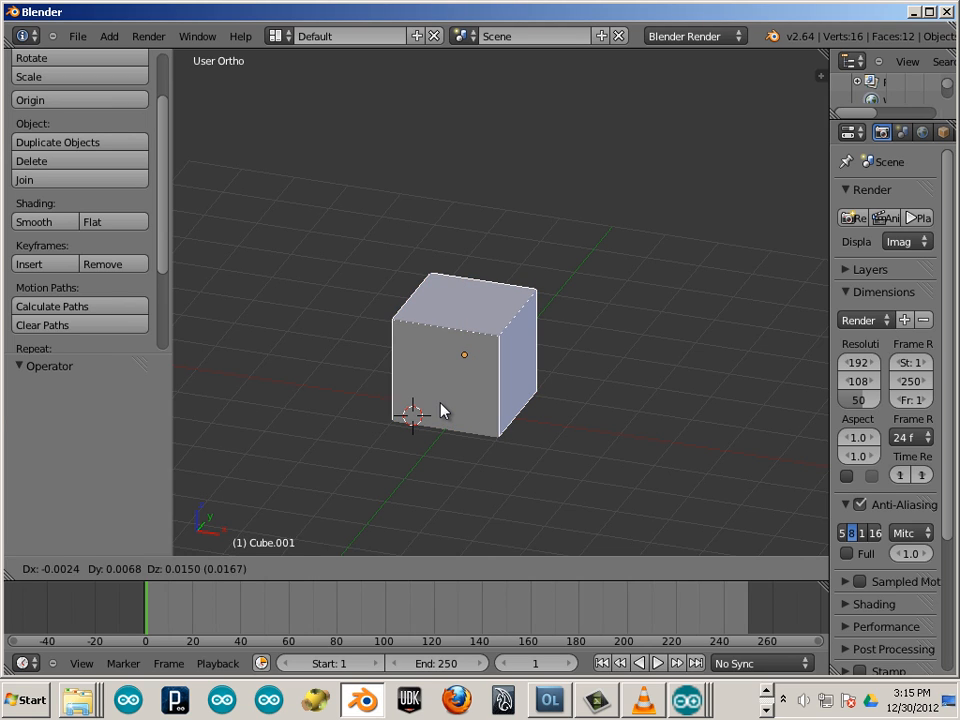
pyautogui.click(441, 410)
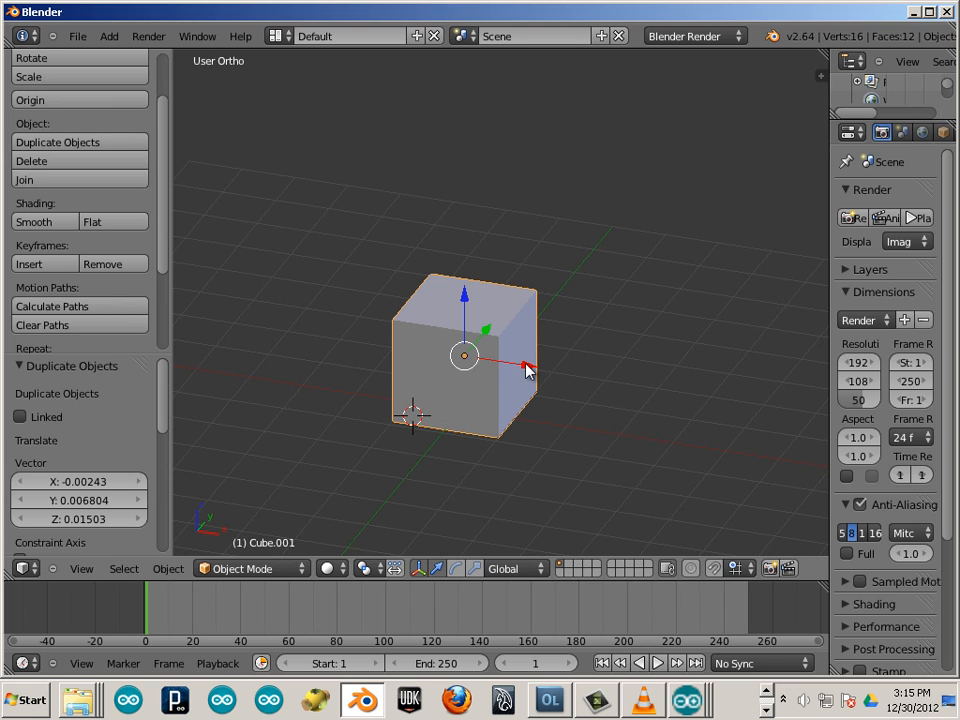
pyautogui.moveTo(528, 370); pyautogui.dragTo(738, 427)
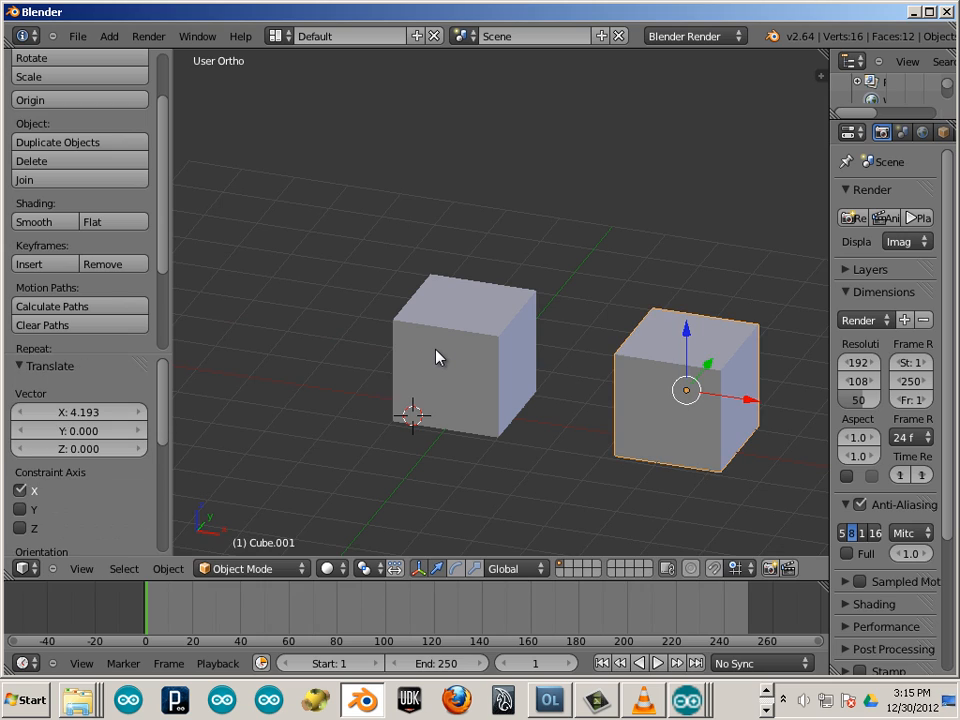
# Duplicate the original cube again and move this copy about 3.51 units along negative X.
pyautogui.rightClick(437, 357)
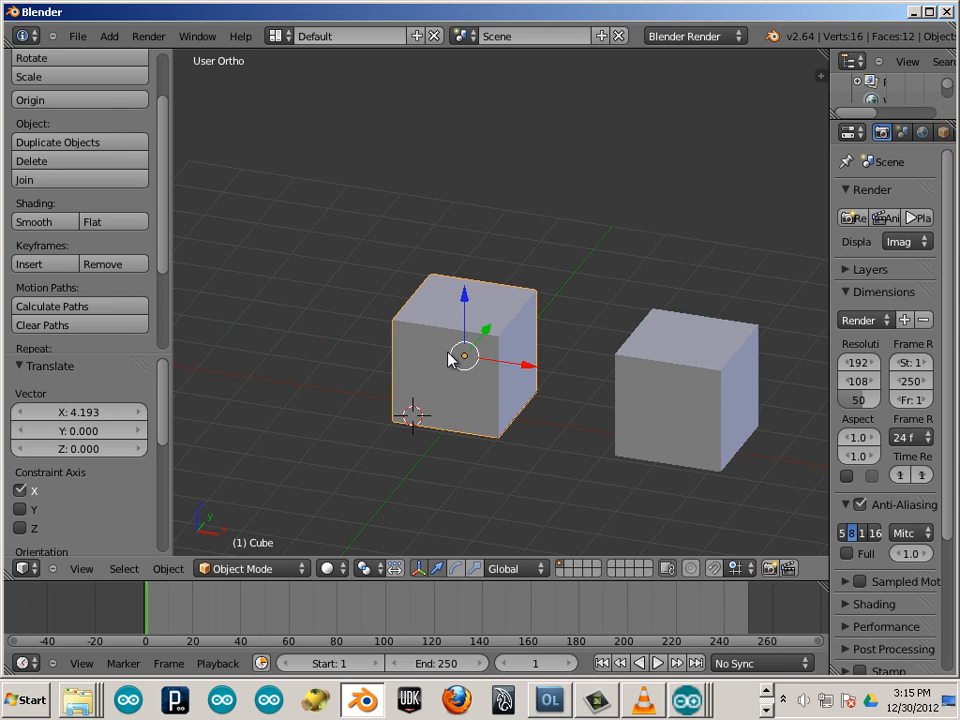
pyautogui.hotkey('shift', 'd')
pyautogui.click(448, 358)
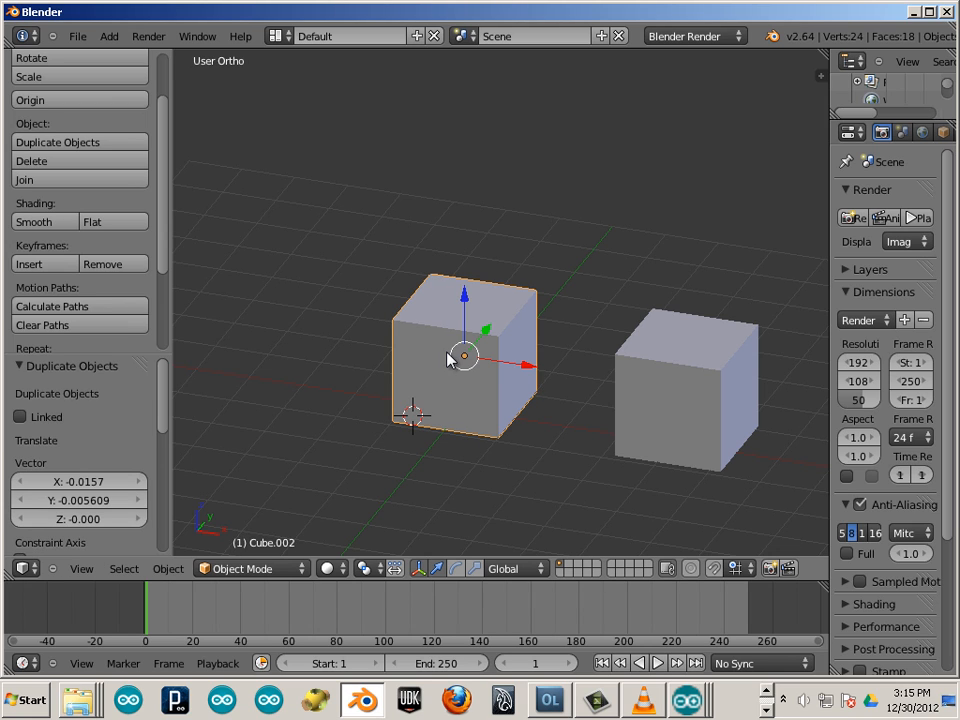
pyautogui.moveTo(527, 369); pyautogui.dragTo(343, 354)
# Duplicate all three cubes together and shift the copies up and along positive X into a staggered second row resting on the first.
pyautogui.moveTo(563, 465); pyautogui.dragTo(624, 453, button='middle')
pyautogui.rightClick(662, 422)
pyautogui.keyDown('shift'); pyautogui.rightClick(454, 388); pyautogui.keyUp('shift')
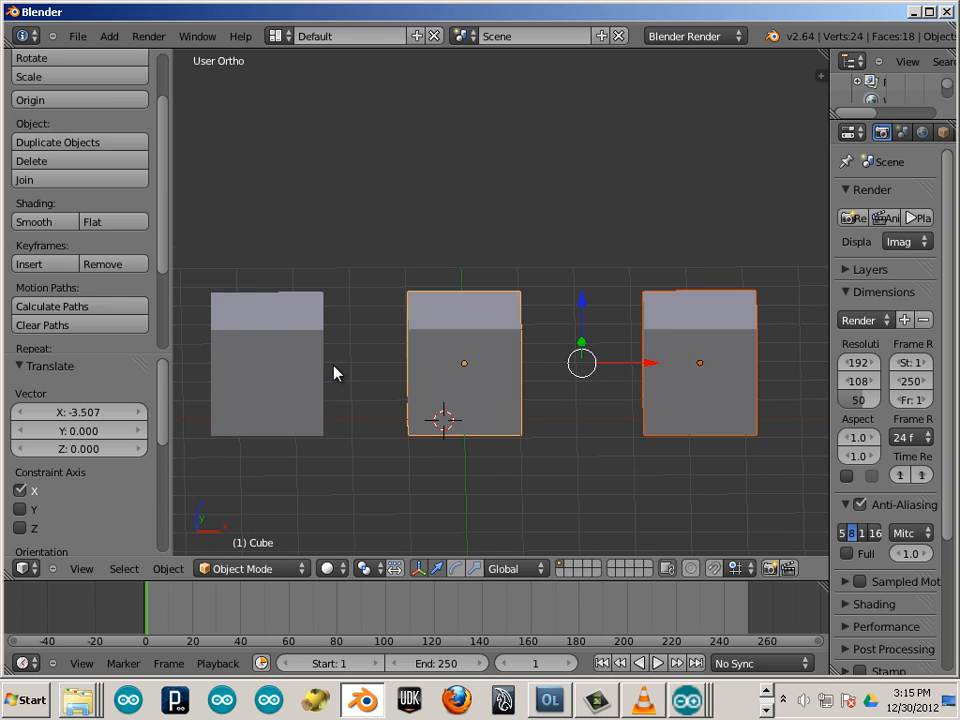
pyautogui.keyDown('shift'); pyautogui.rightClick(333, 371); pyautogui.keyUp('shift')
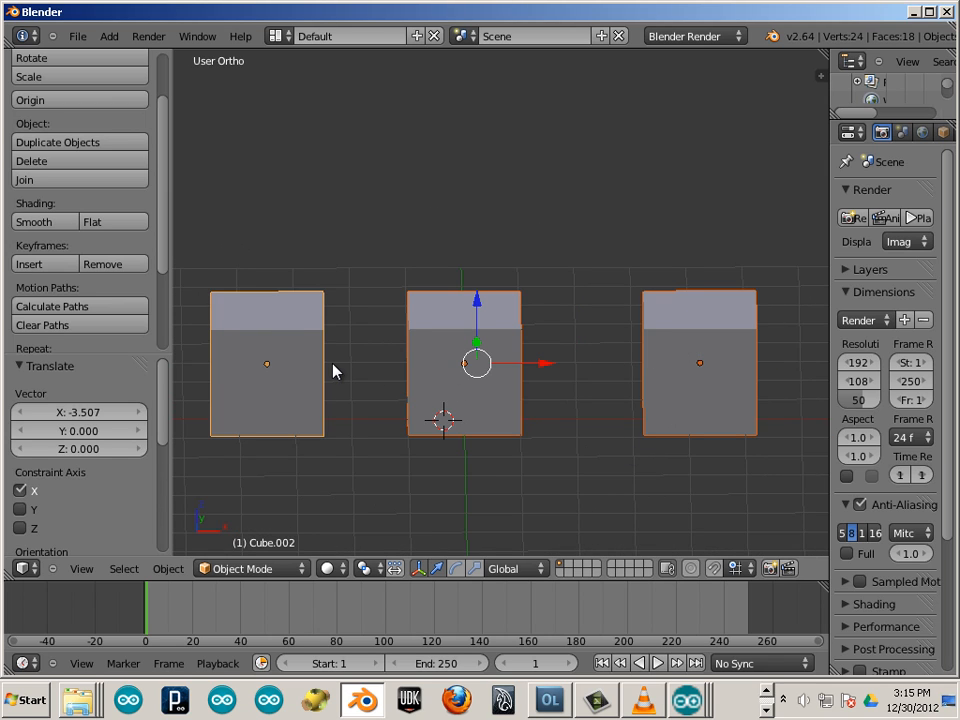
pyautogui.hotkey('shift', 'd')
pyautogui.rightClick(349, 360)
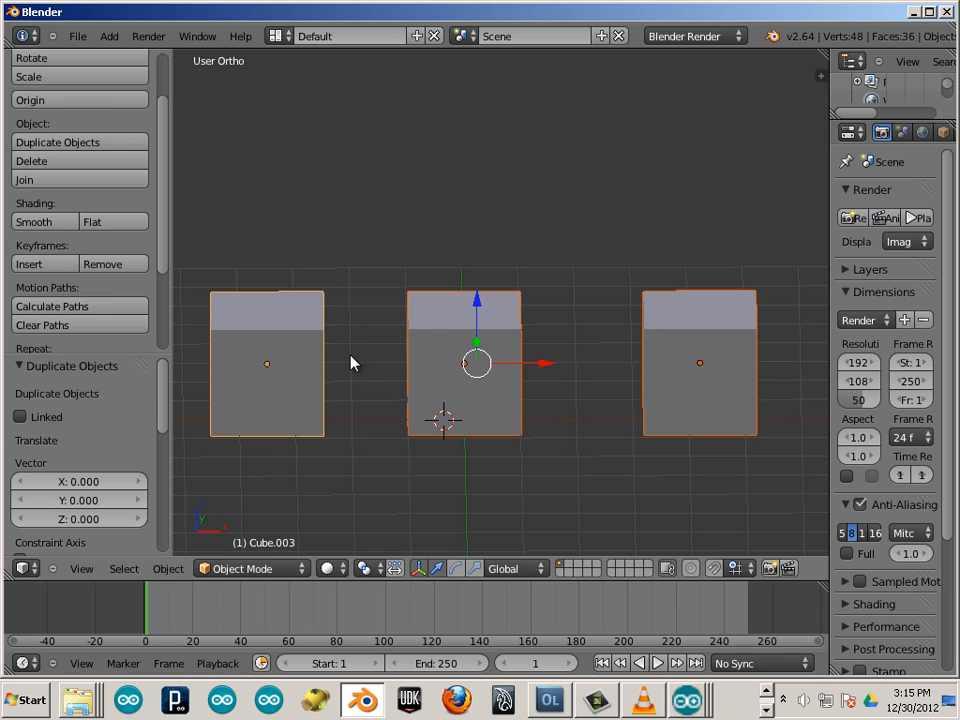
pyautogui.moveTo(476, 302); pyautogui.dragTo(471, 180)
pyautogui.moveTo(549, 245); pyautogui.dragTo(654, 261)
pyautogui.moveTo(582, 177); pyautogui.dragTo(583, 199)
# Close the spacing by moving the rightmost lower cube about 0.63 units and the rightmost upper cube about 1.12 units along negative X.
pyautogui.rightClick(720, 362)
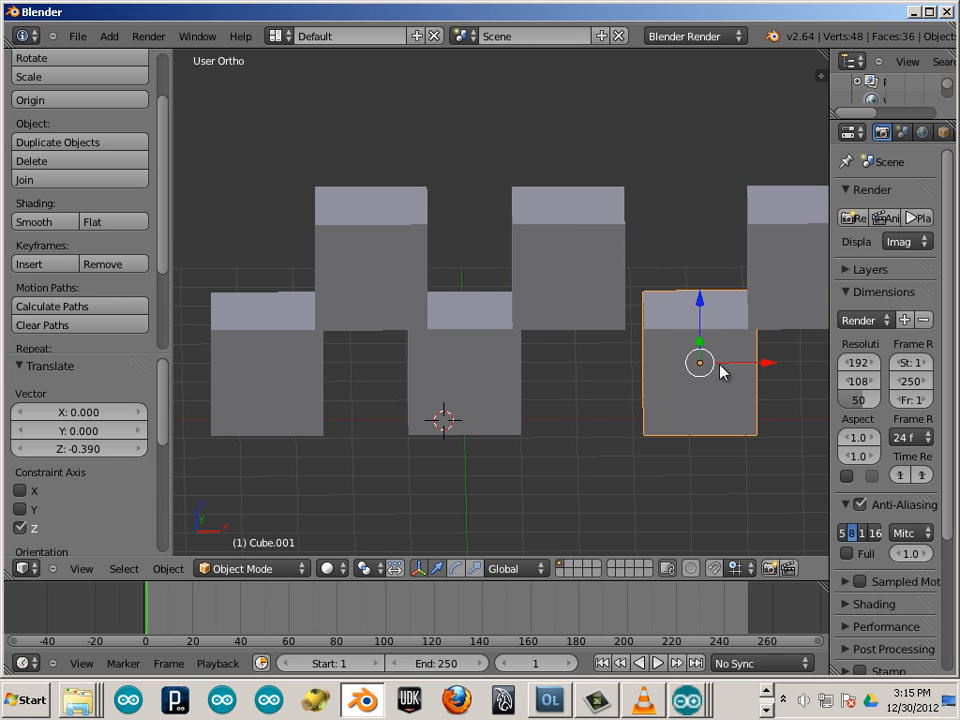
pyautogui.moveTo(758, 368); pyautogui.dragTo(725, 368)
pyautogui.rightClick(786, 315)
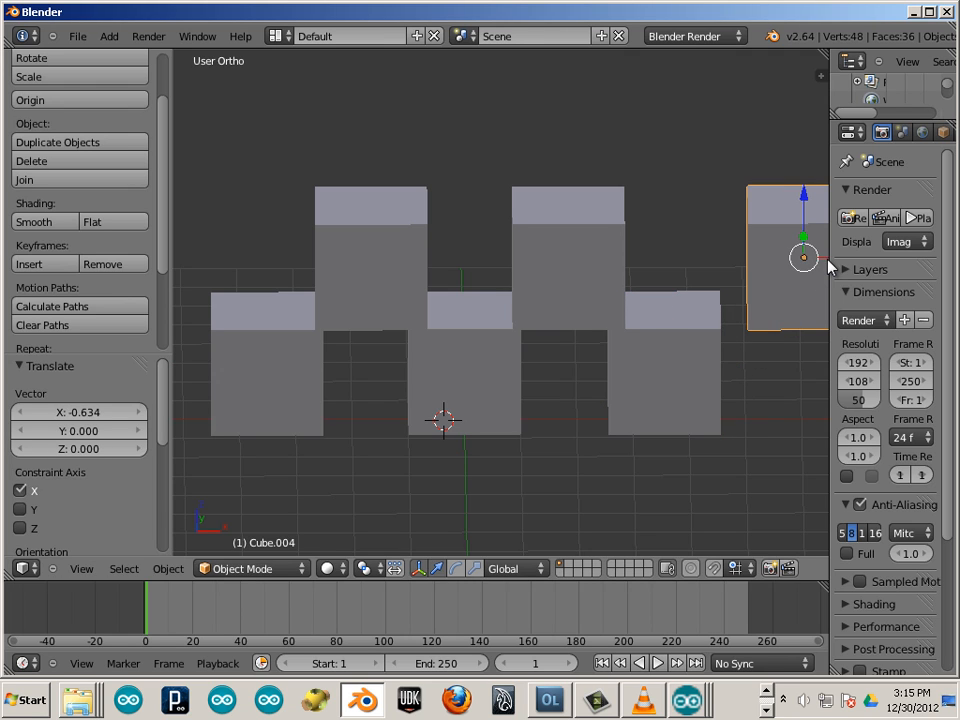
pyautogui.press('g')
pyautogui.click(763, 259)
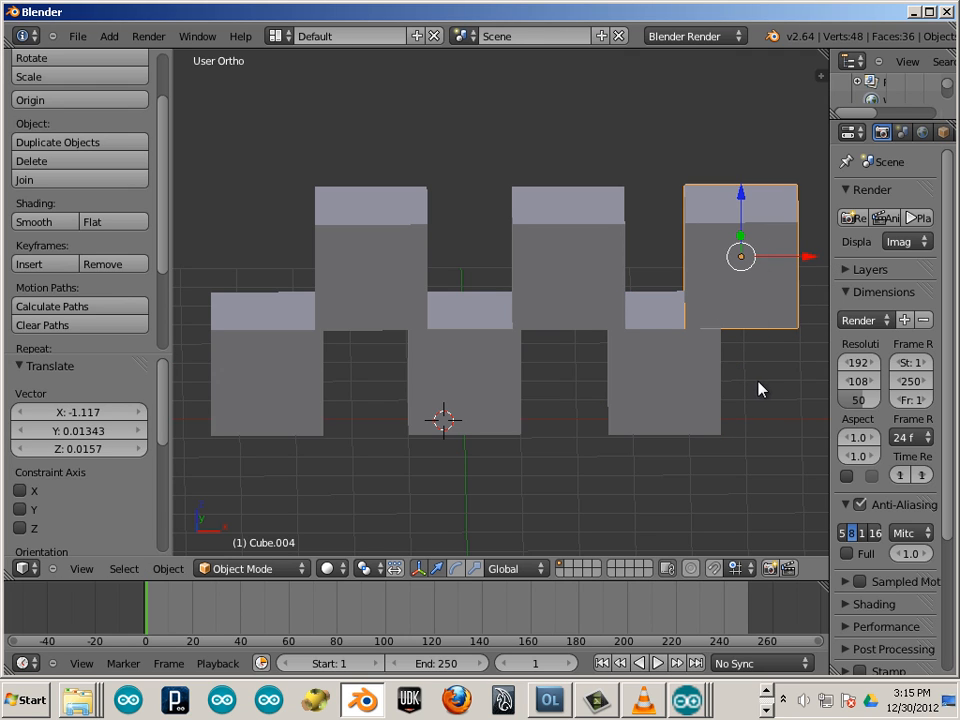
# Nudge the middle upper cube about 0.05 units along negative X.
pyautogui.press('a')
pyautogui.moveTo(755, 401); pyautogui.dragTo(520, 312, button='middle')
pyautogui.rightClick(520, 312)
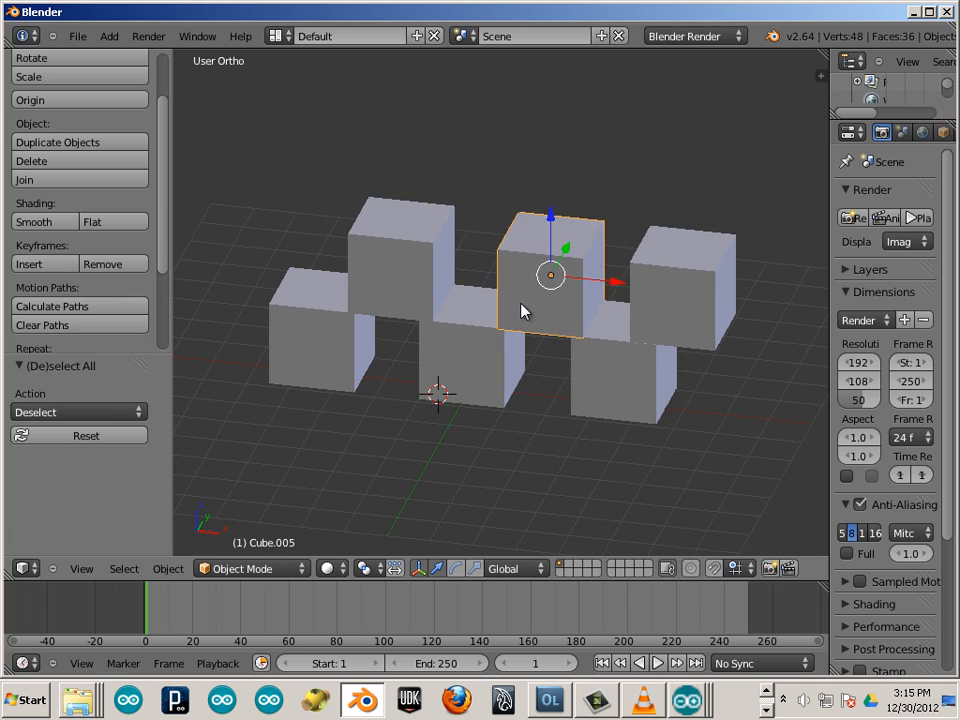
pyautogui.moveTo(613, 285)
pyautogui.mouseDown()
pyautogui.moveTo(593, 281)
pyautogui.moveTo(608, 287)
pyautogui.mouseUp()
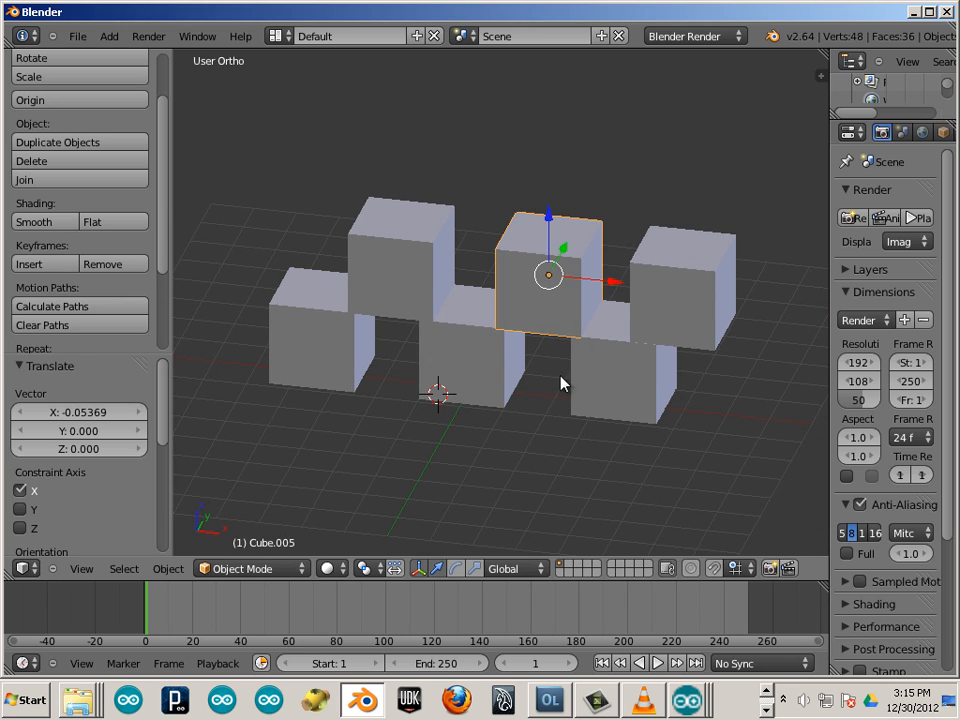
# Select several cubes one at a time and toggle Edit Mode on them to examine whether each is a separate object.
pyautogui.moveTo(561, 381); pyautogui.dragTo(580, 326, button='middle')
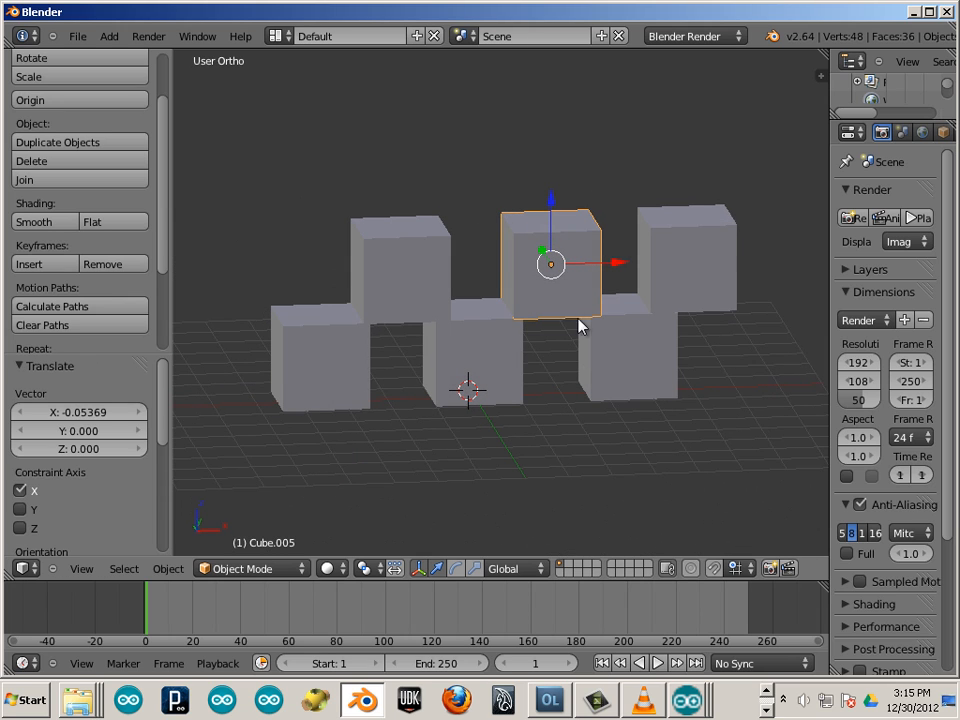
pyautogui.rightClick(681, 302)
pyautogui.rightClick(660, 354)
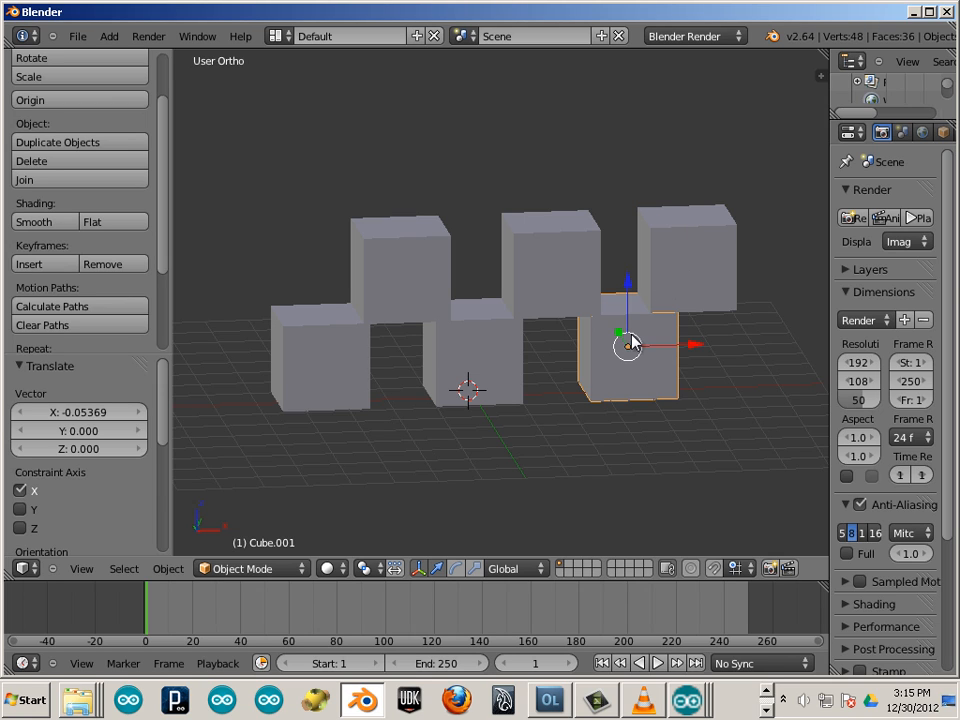
pyautogui.rightClick(683, 296)
pyautogui.press('Tab')
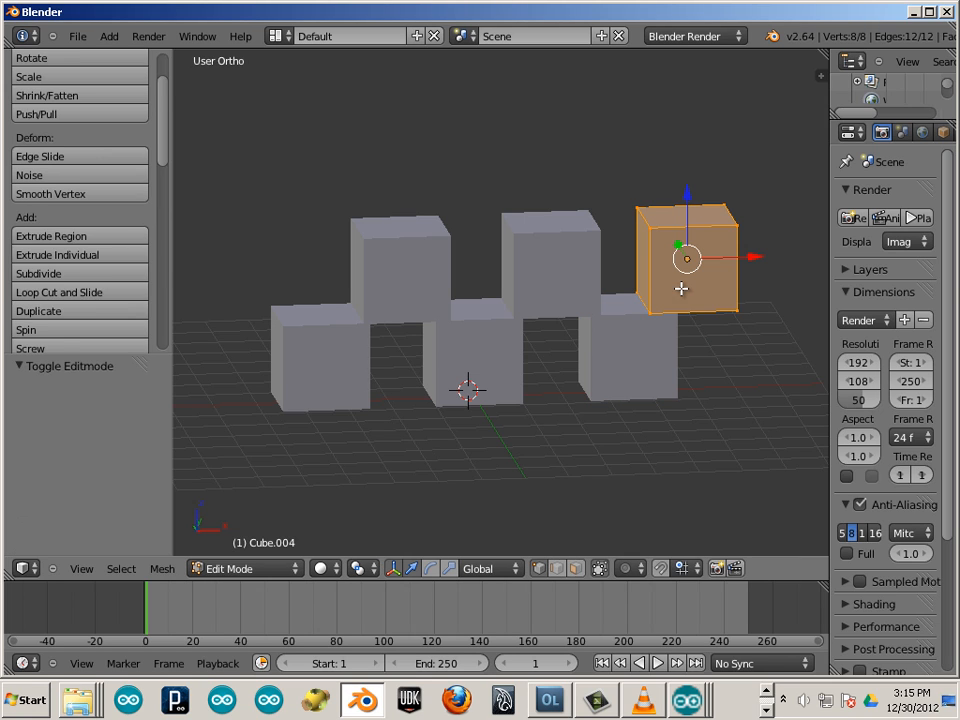
pyautogui.press('Tab')
pyautogui.rightClick(640, 340)
pyautogui.press('Tab')
pyautogui.press('Tab')
pyautogui.rightClick(575, 292)
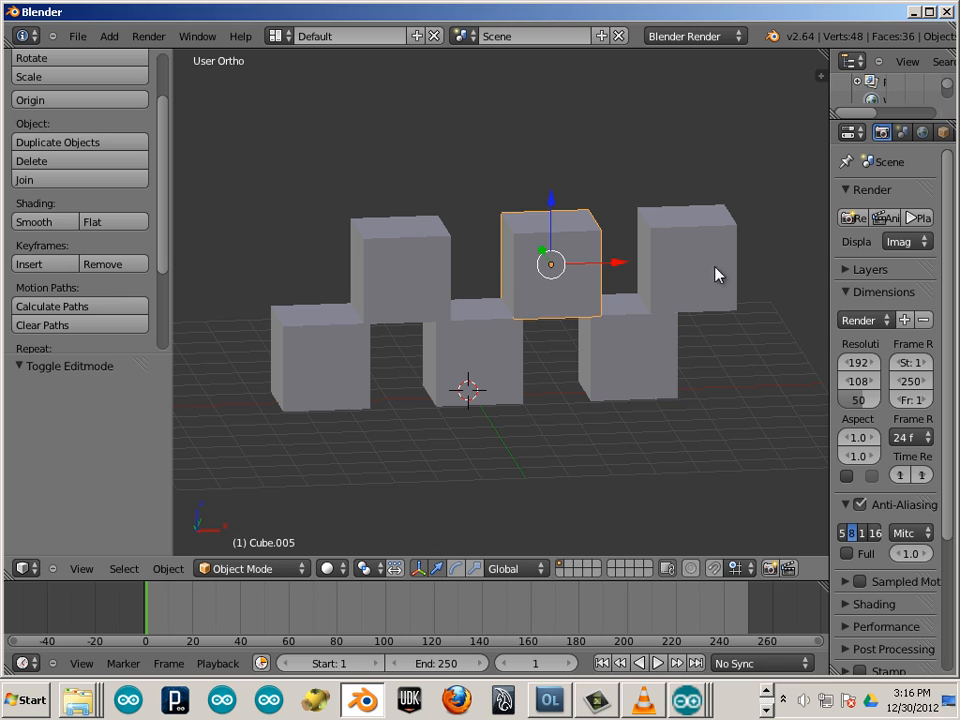
# Enlarge the Outliner to show the full object list and pick individual cubes from it, ending with Cube selected.
pyautogui.moveTo(878, 117); pyautogui.dragTo(878, 365)
pyautogui.moveTo(830, 294); pyautogui.dragTo(686, 292)
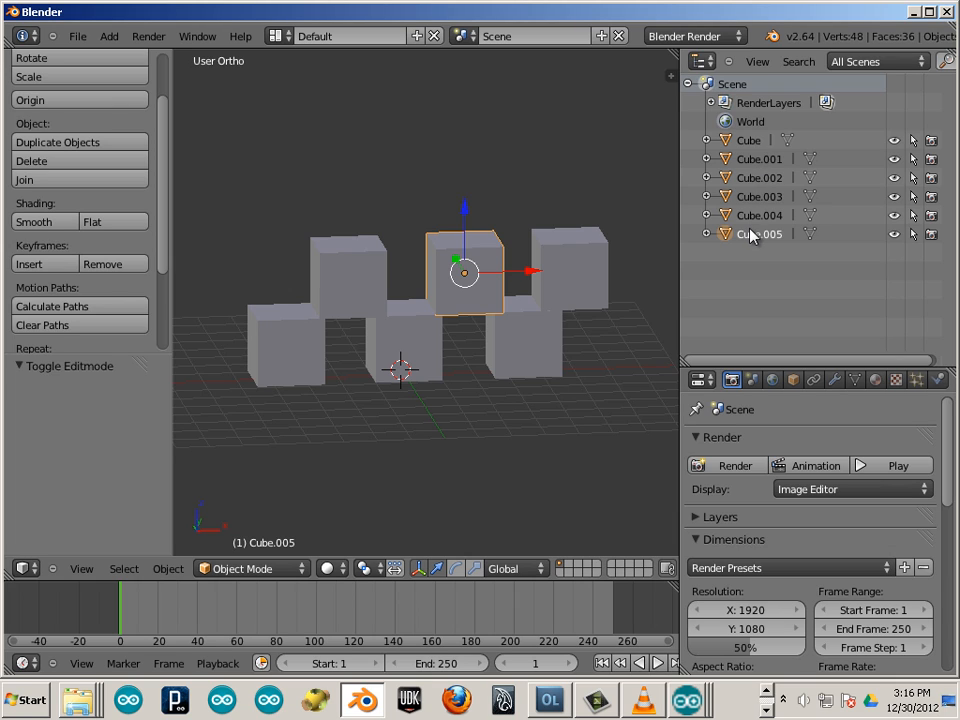
pyautogui.click(748, 140)
pyautogui.keyDown('ctrl'); pyautogui.click(750, 197); pyautogui.keyUp('ctrl')
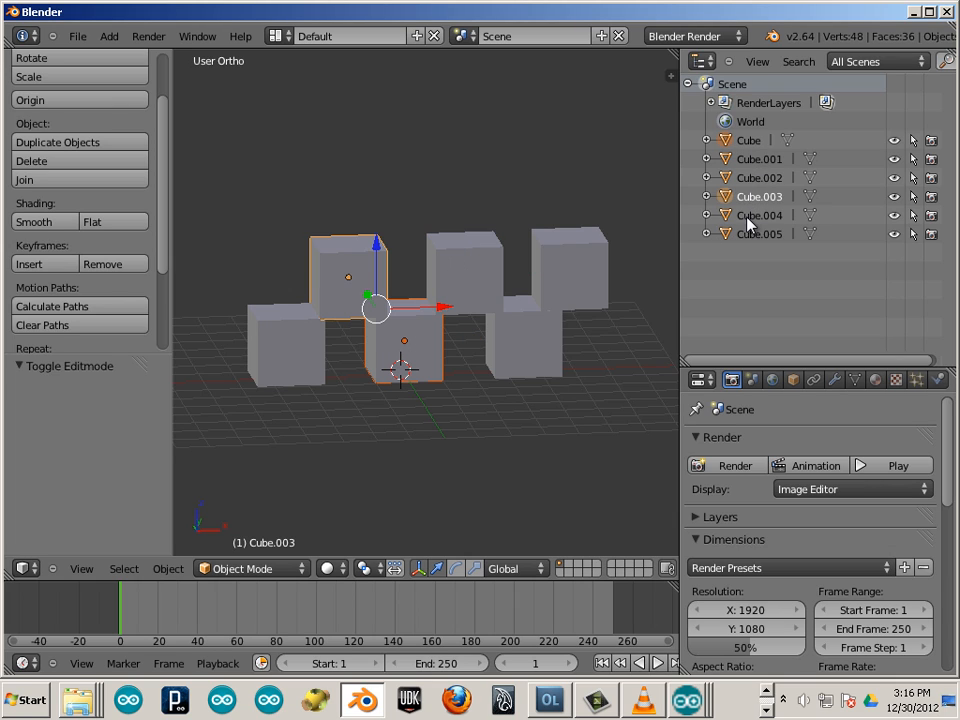
pyautogui.click(750, 215)
pyautogui.click(748, 140)
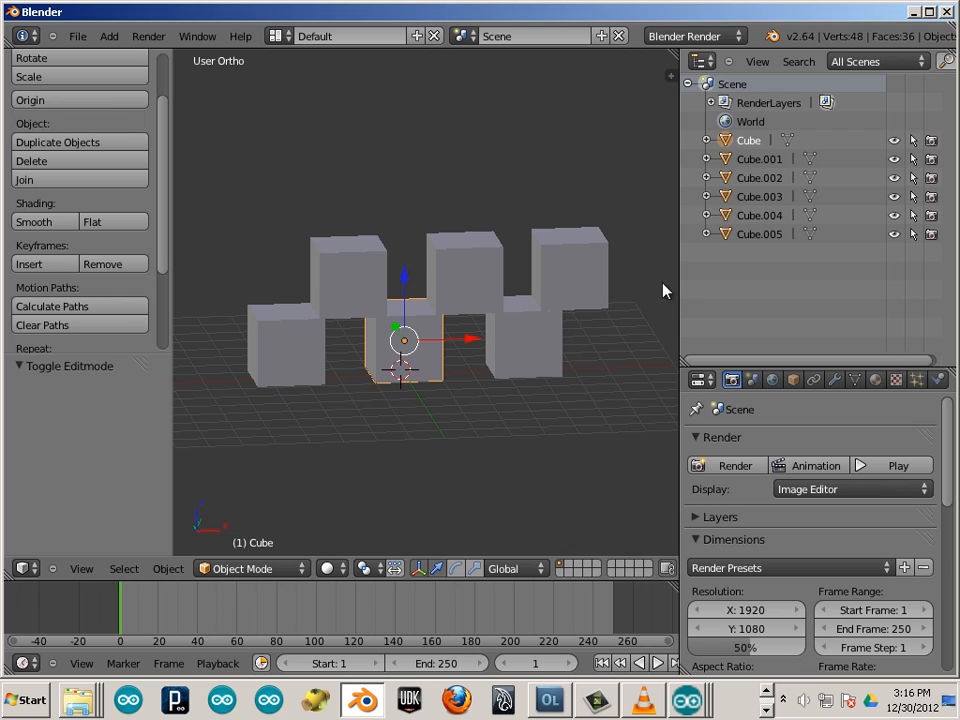
# Select all six cubes with the rightmost upper one as the active object and join them into a single object.
pyautogui.keyDown('shift'); pyautogui.moveTo(593, 333); pyautogui.dragTo(519, 356, button='middle'); pyautogui.keyUp('shift')
pyautogui.rightClick(236, 395)
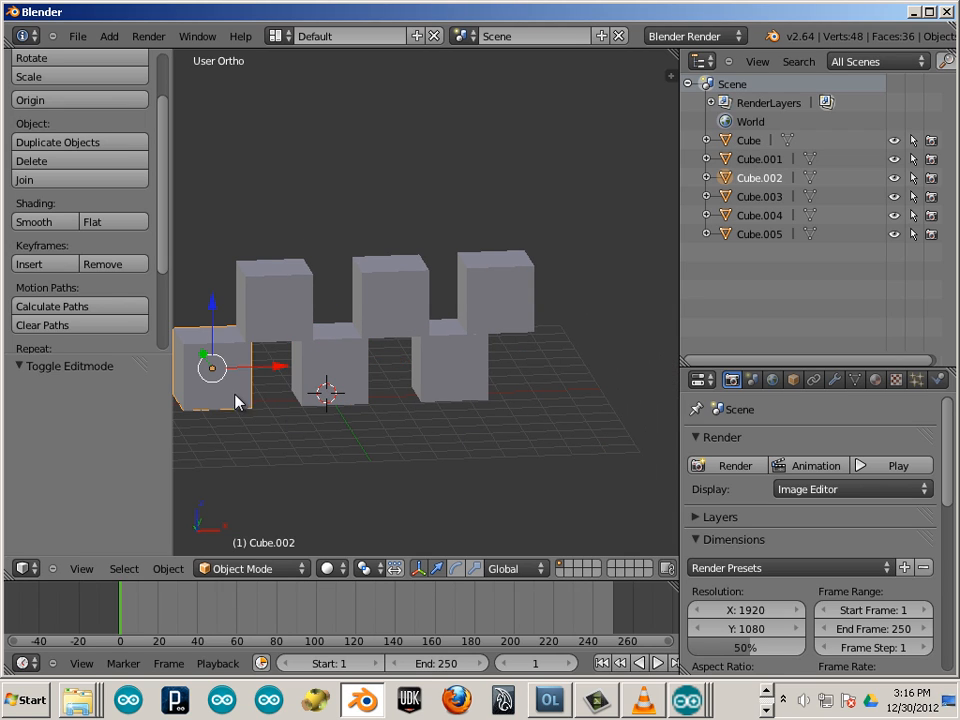
pyautogui.keyDown('shift'); pyautogui.rightClick(293, 303); pyautogui.keyUp('shift')
pyautogui.keyDown('shift'); pyautogui.rightClick(328, 369); pyautogui.keyUp('shift')
pyautogui.keyDown('shift'); pyautogui.rightClick(394, 300); pyautogui.keyUp('shift')
pyautogui.keyDown('shift'); pyautogui.rightClick(448, 368); pyautogui.keyUp('shift')
pyautogui.keyDown('shift'); pyautogui.rightClick(495, 295); pyautogui.keyUp('shift')
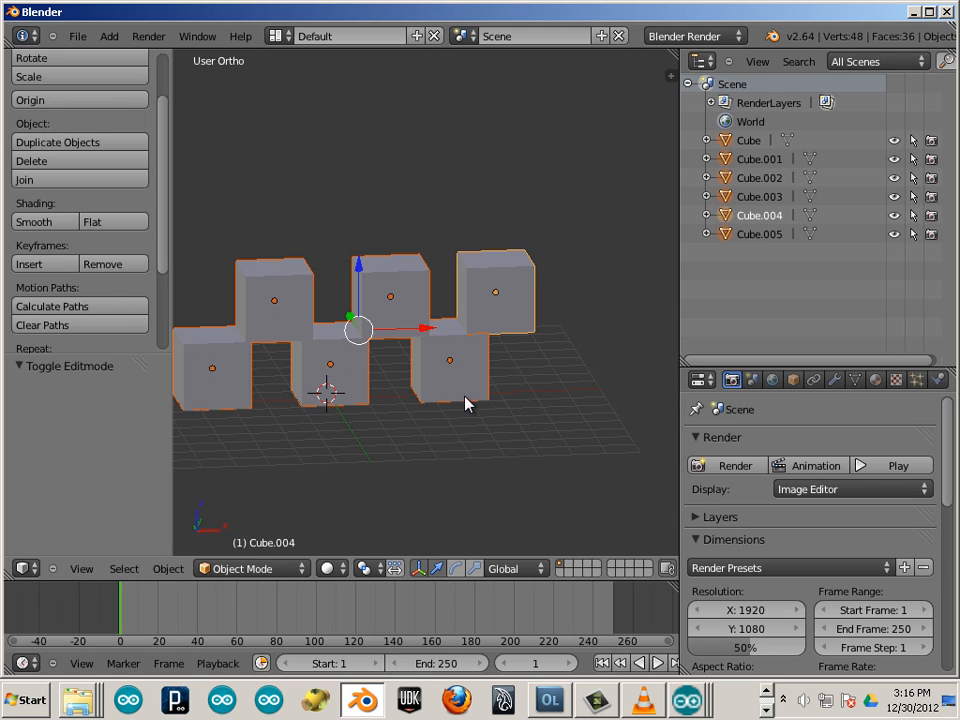
pyautogui.click(163, 569)
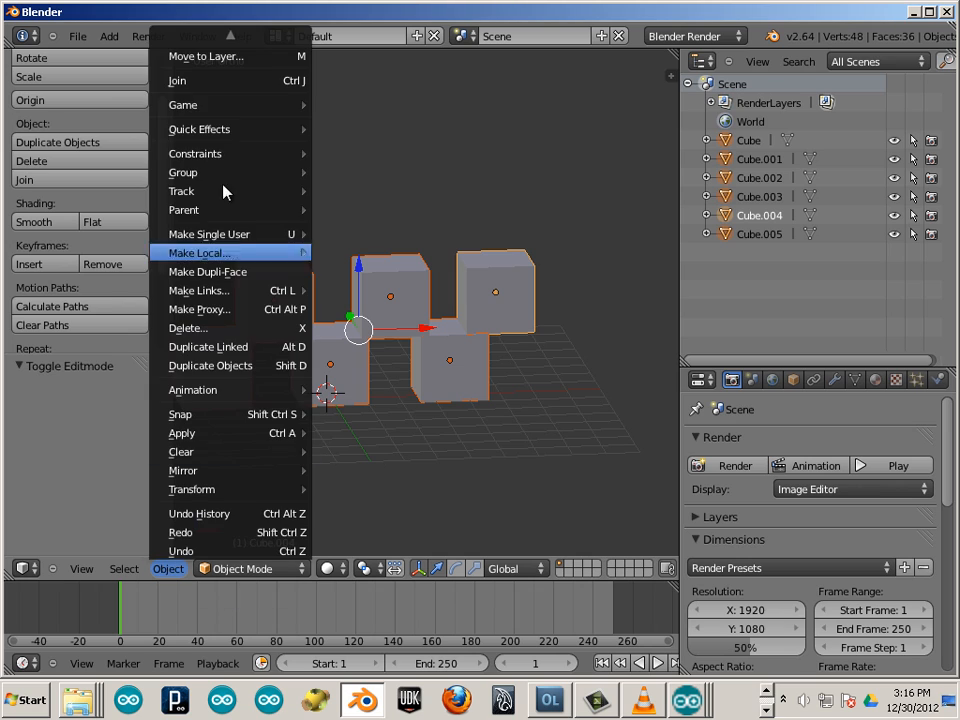
pyautogui.click(230, 87)
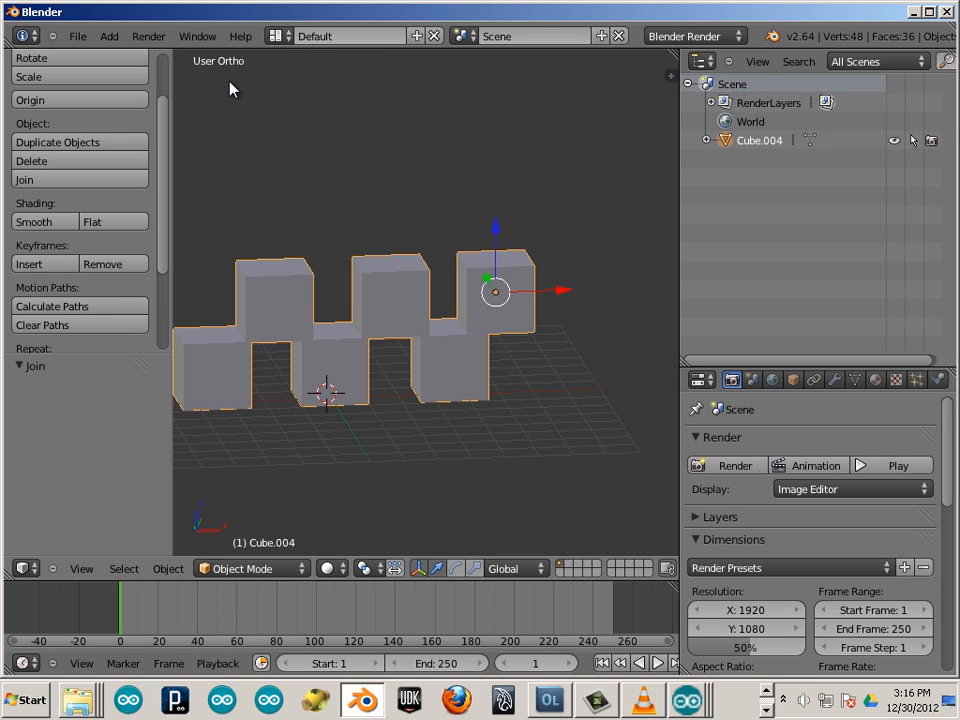
# Expand the joined object in the Outliner down to its mesh data and material.
pyautogui.click(705, 140)
pyautogui.click(730, 159)
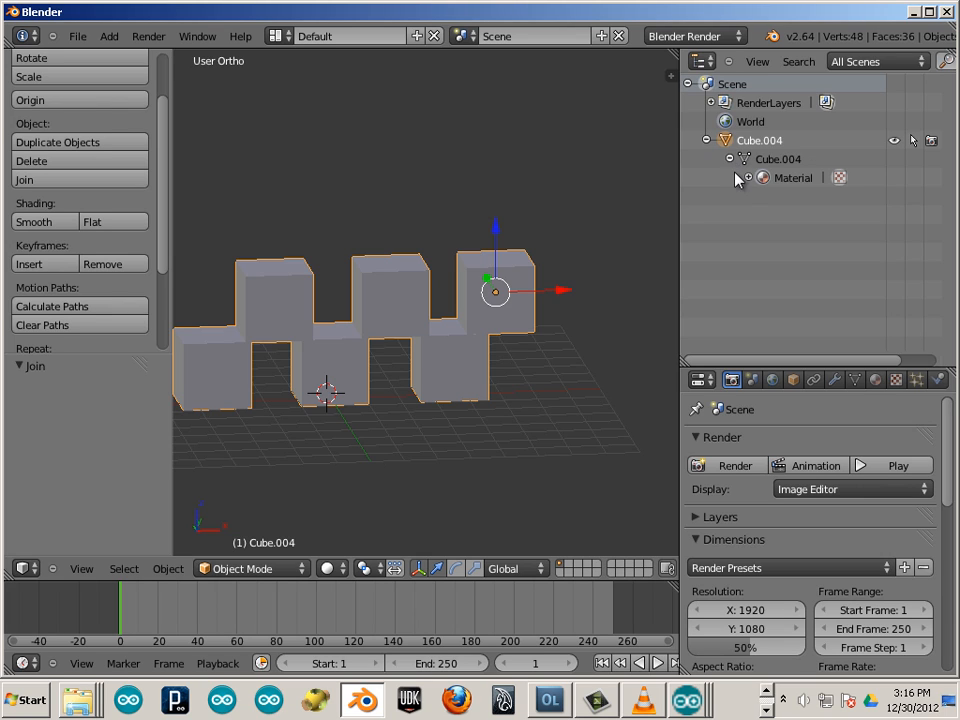
pyautogui.click(749, 160)
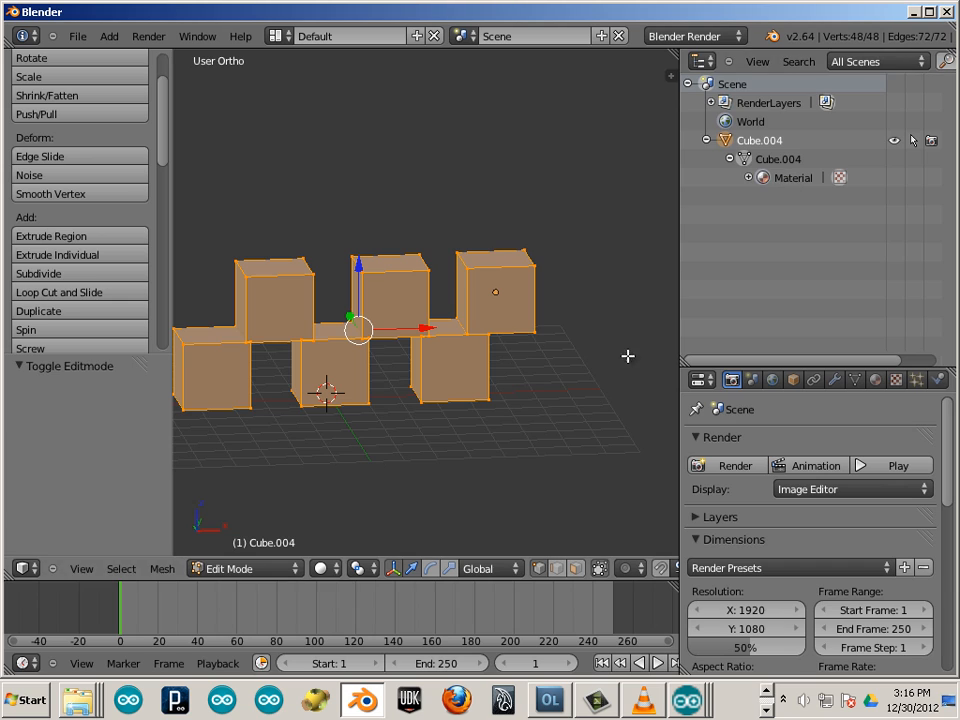
# Deselect all vertices of the joined mesh, return to Object Mode and move the whole object about 1.04 units along positive X.
pyautogui.press('a')
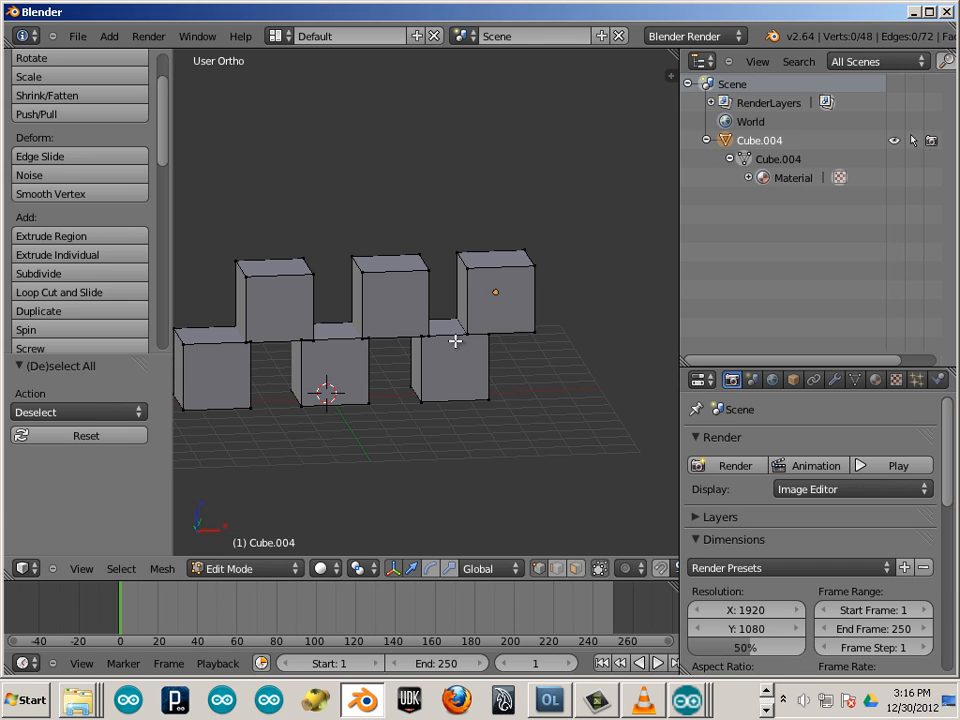
pyautogui.press('Tab')
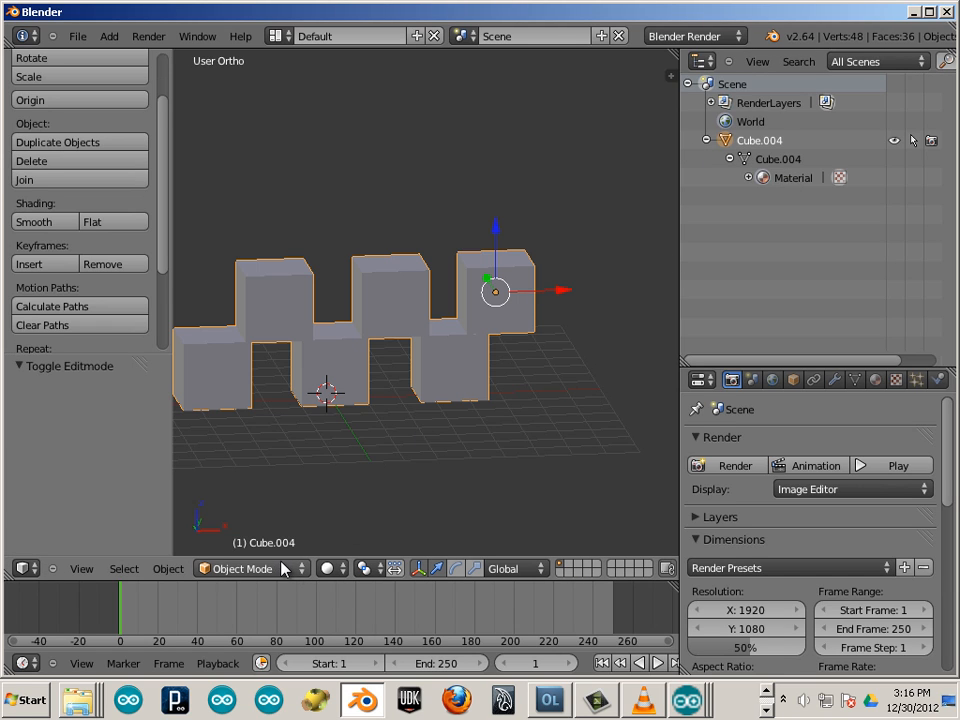
pyautogui.moveTo(553, 294); pyautogui.dragTo(590, 312)
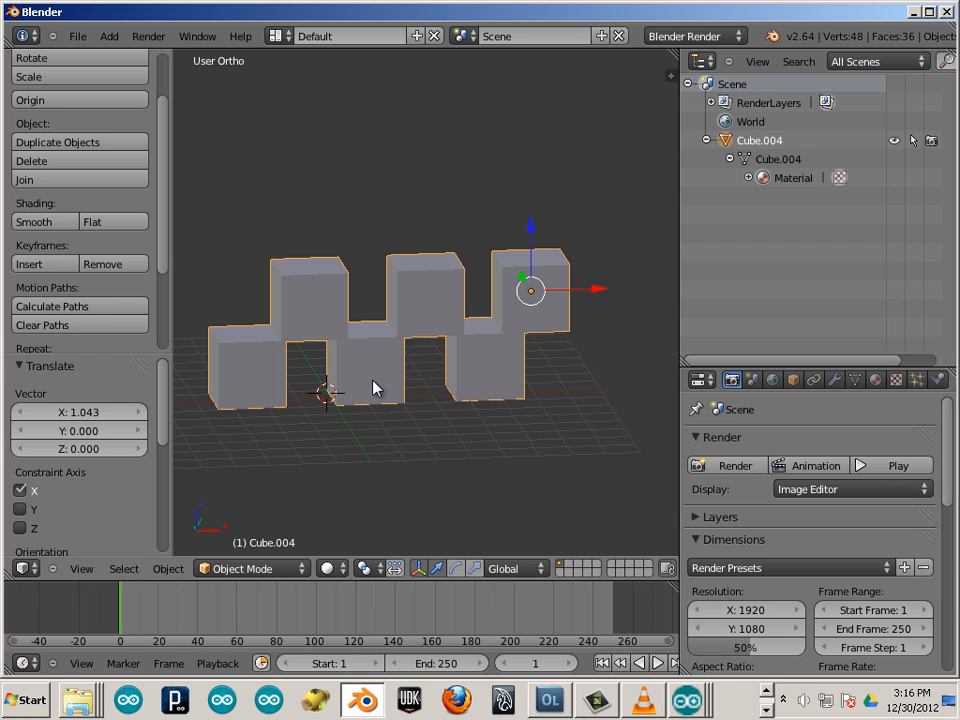
# In Edit Mode, select all geometry linked to a corner vertex of the middle upper cube.
pyautogui.press('Tab')
pyautogui.rightClick(443, 381)
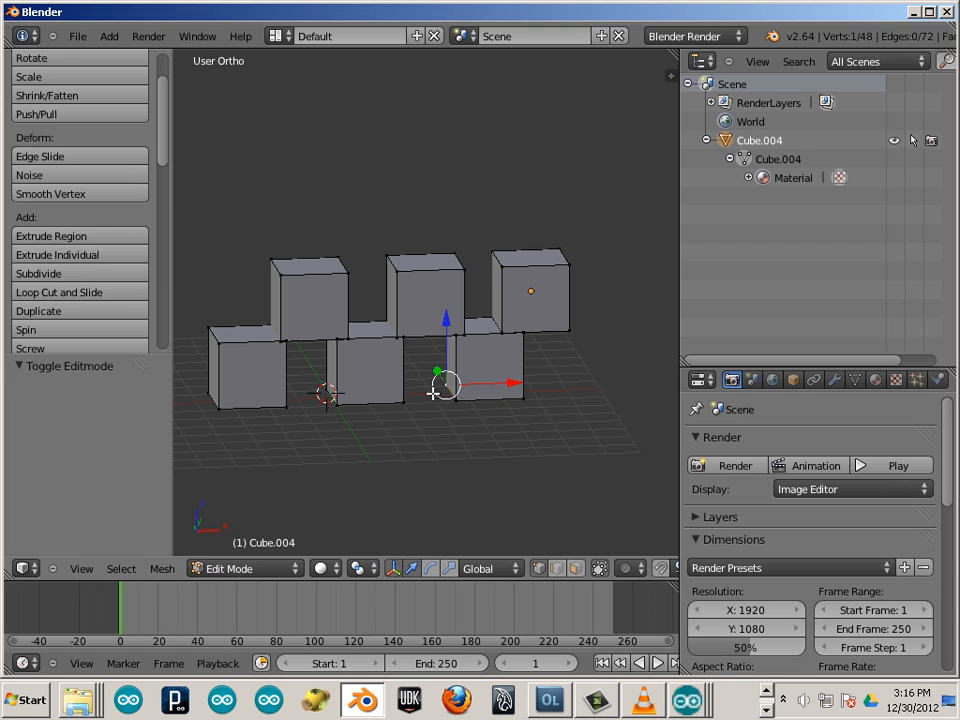
pyautogui.rightClick(399, 273)
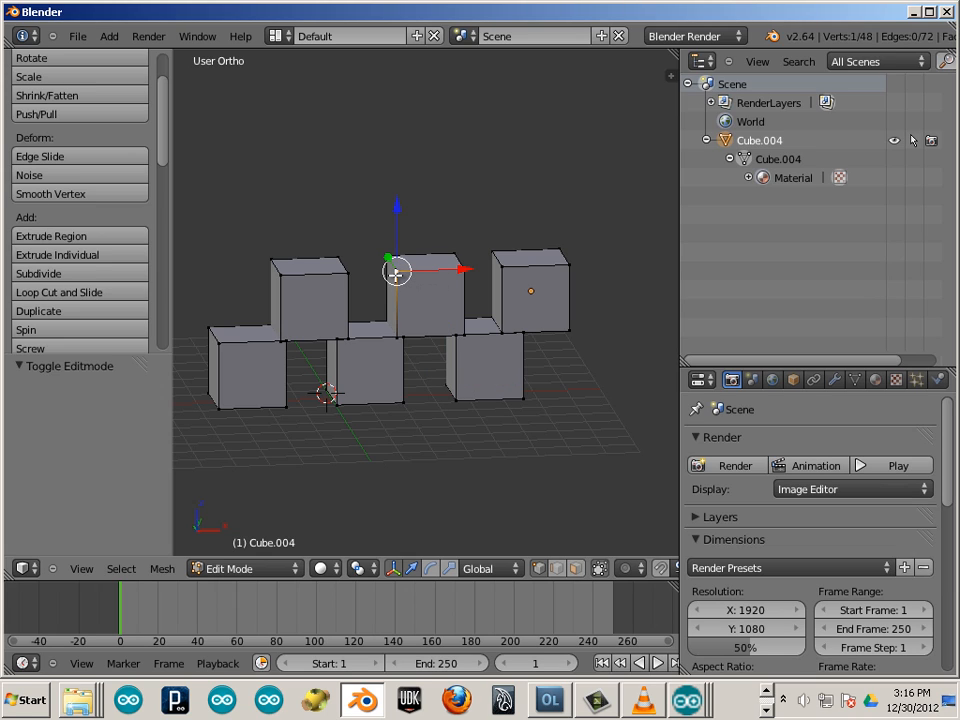
pyautogui.press('l')
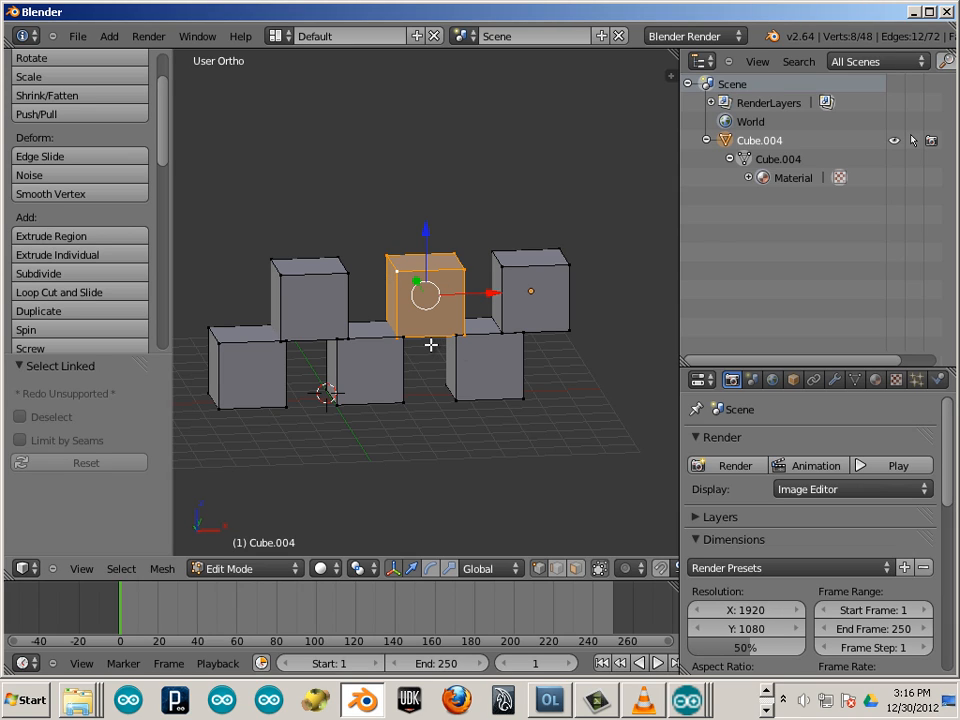
# In Edit Mode, select the linked geometry of the middle and rightmost upper cubes and clear the selection.
pyautogui.scroll(3, 430, 345)
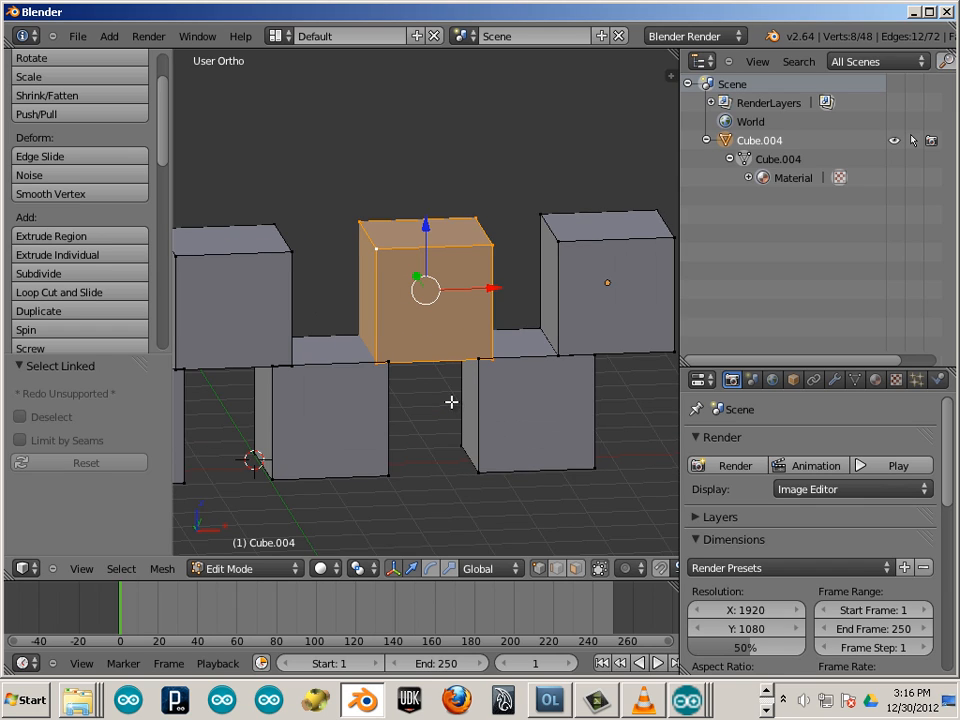
pyautogui.scroll(1, 431, 396)
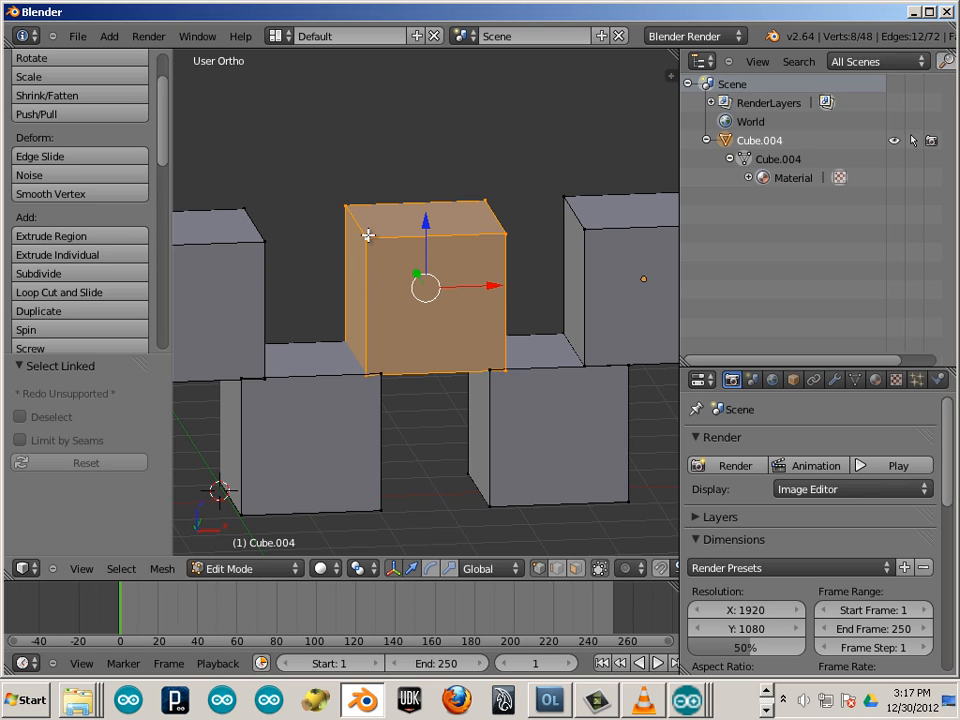
pyautogui.rightClick(525, 249)
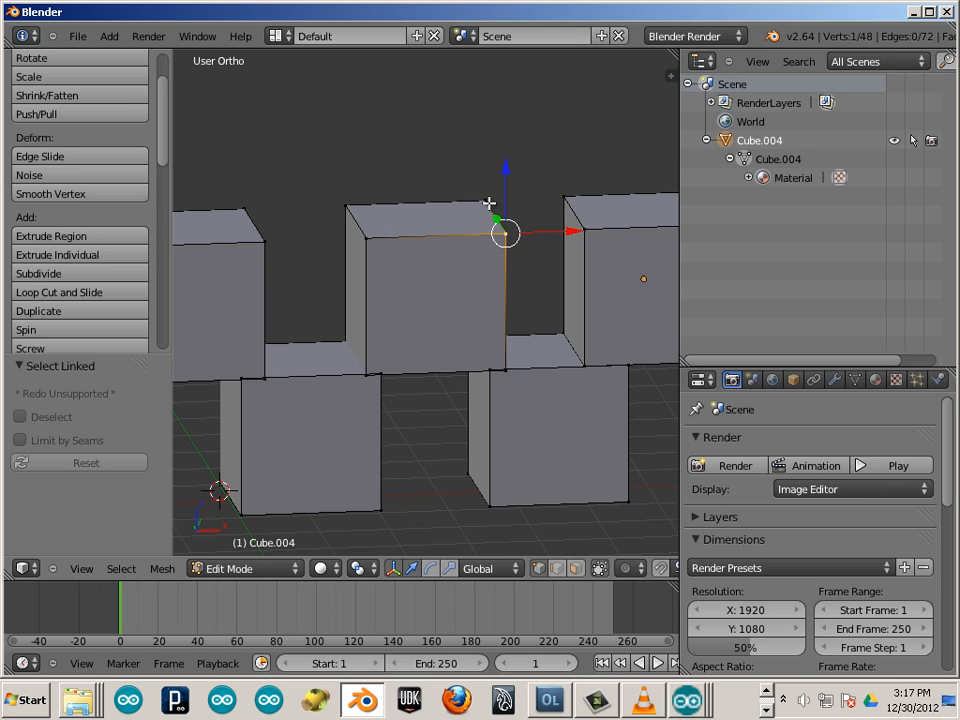
pyautogui.press('l')
pyautogui.press('l')
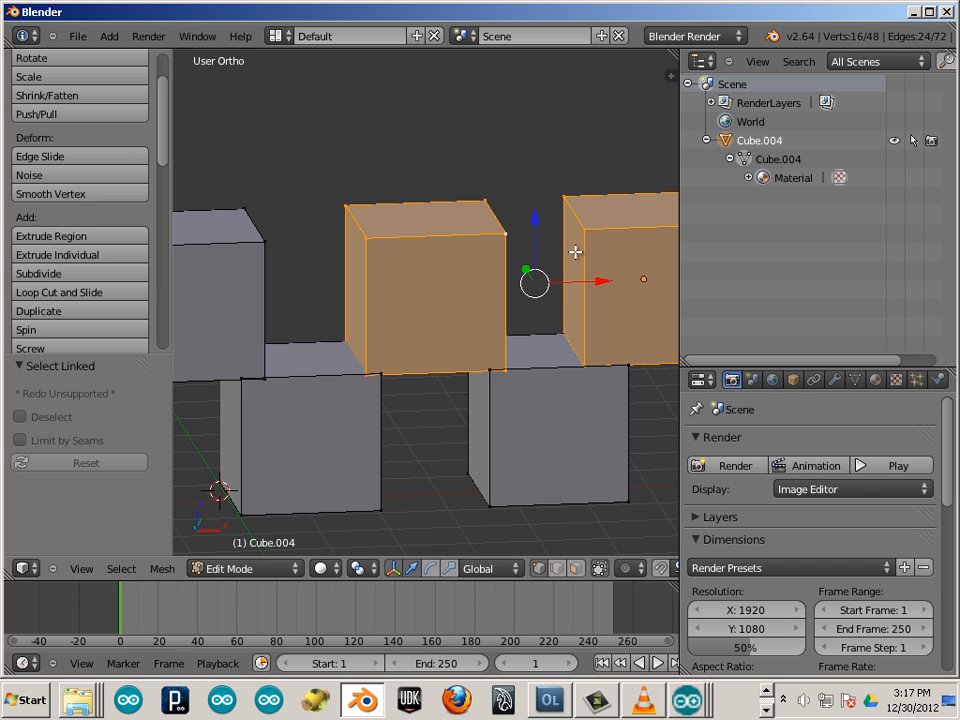
pyautogui.press('a')
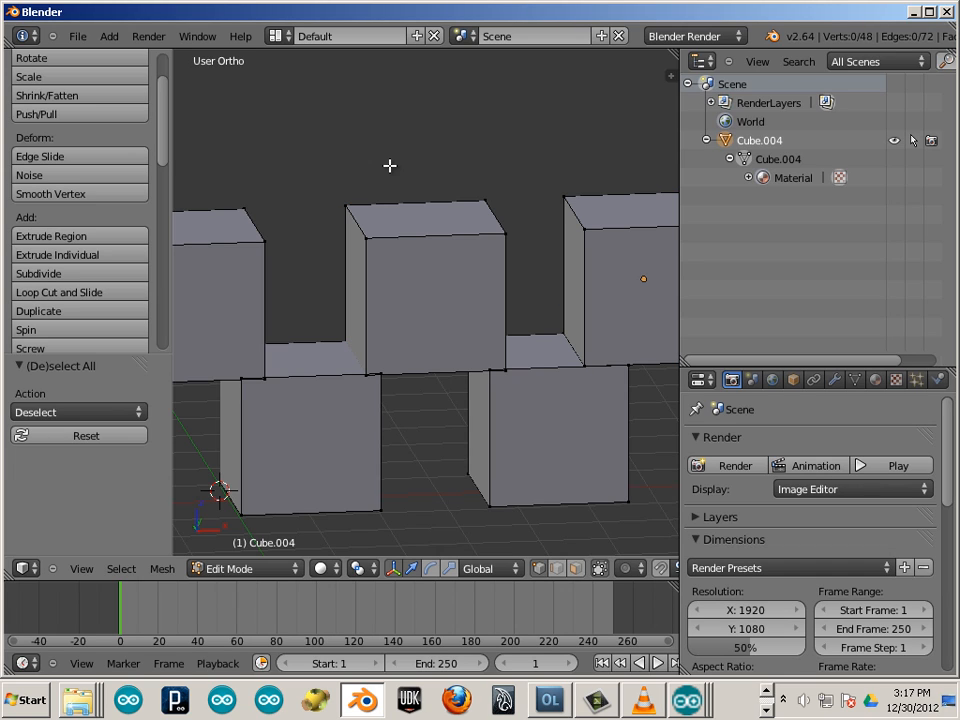
# Select the linked geometry of the middle upper cube, add the middle lower cube's geometry and deselect everything.
pyautogui.press('l')
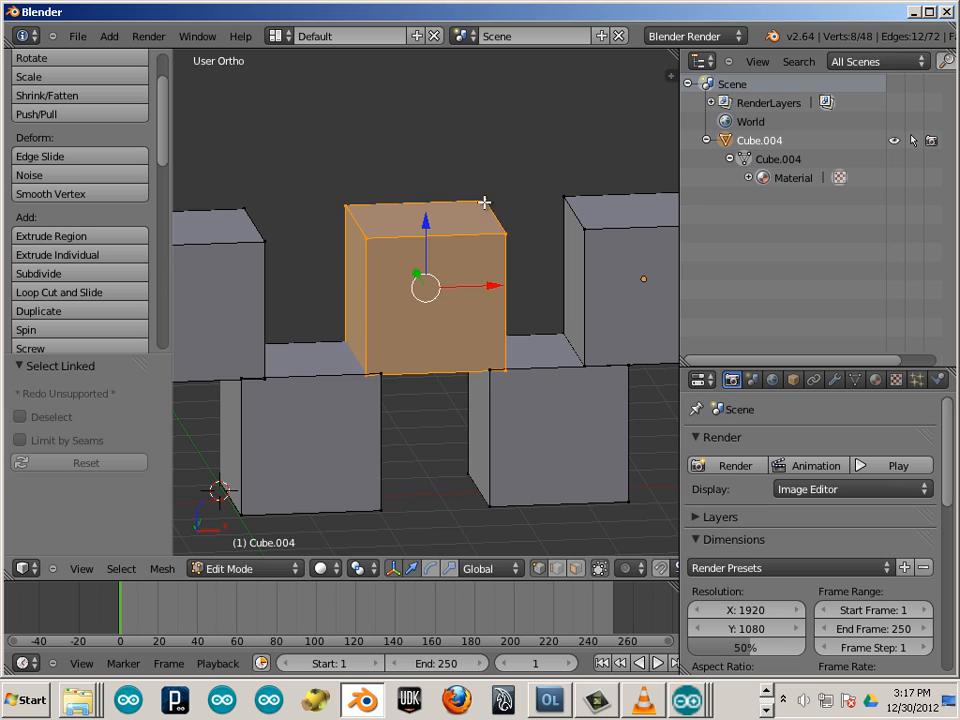
pyautogui.press('KP_Decimal')
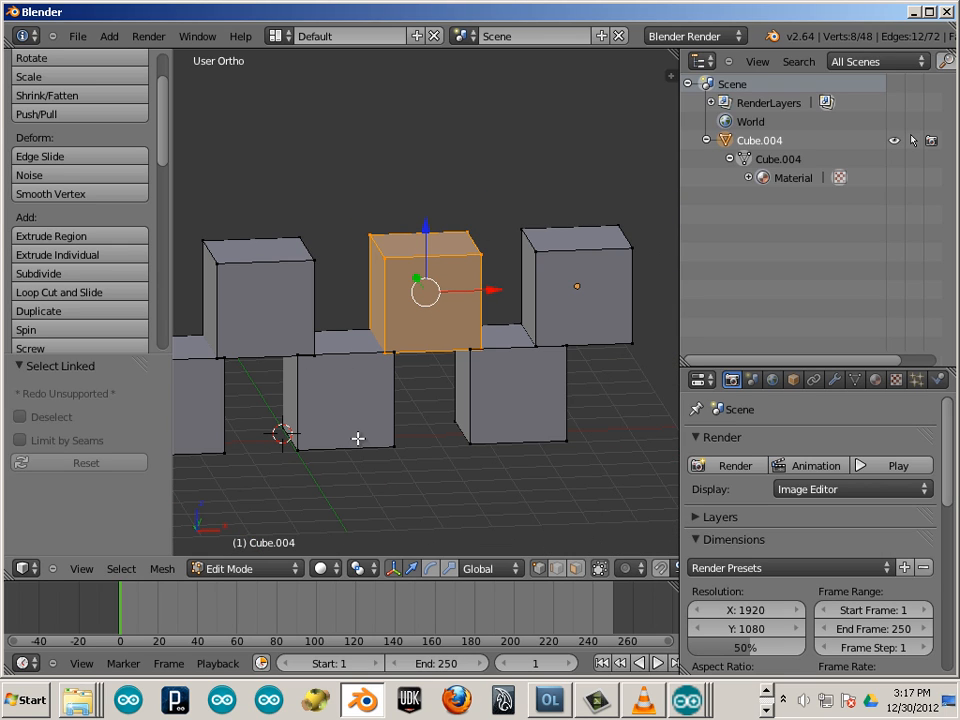
pyautogui.press('l')
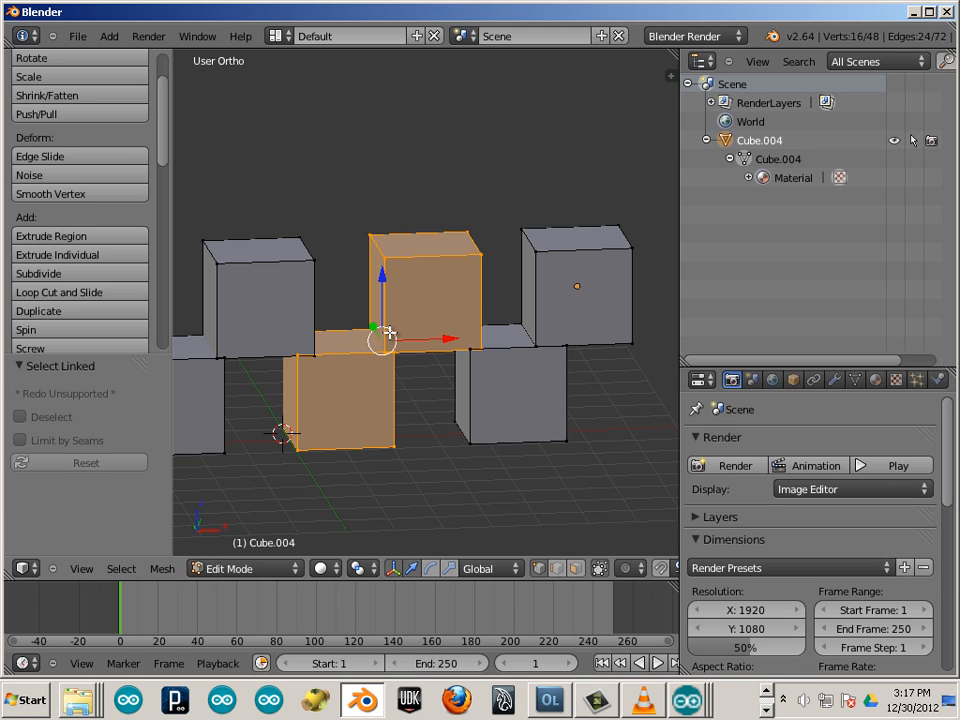
pyautogui.press('a')
# Select all linked geometry of the middle upper cube and separate the selection into its own object.
pyautogui.press('l')
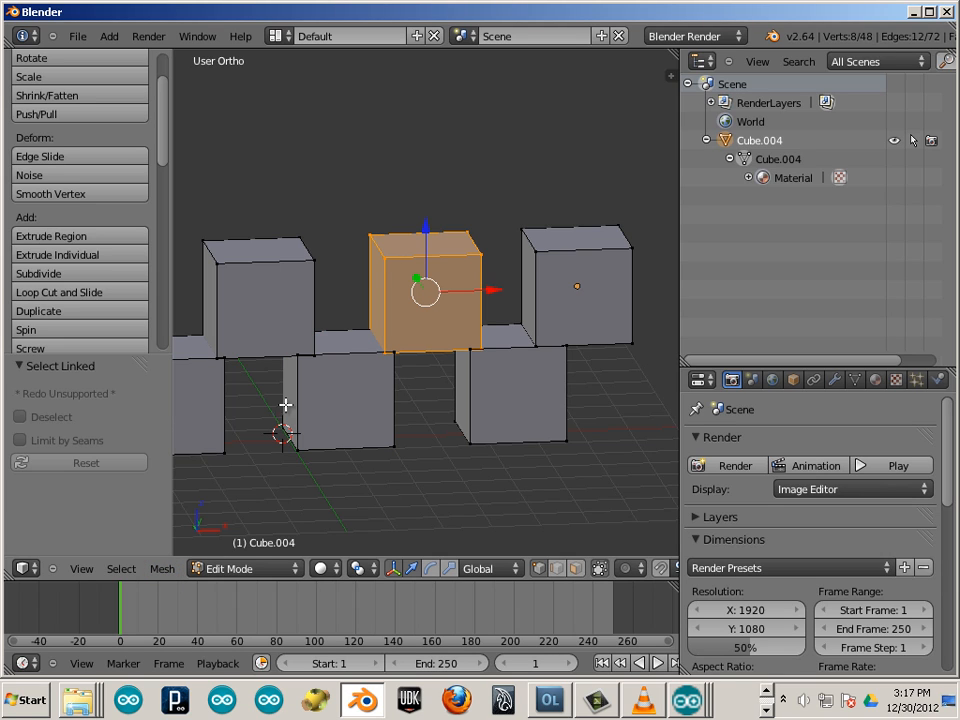
pyautogui.click(162, 568)
pyautogui.moveTo(231, 305)
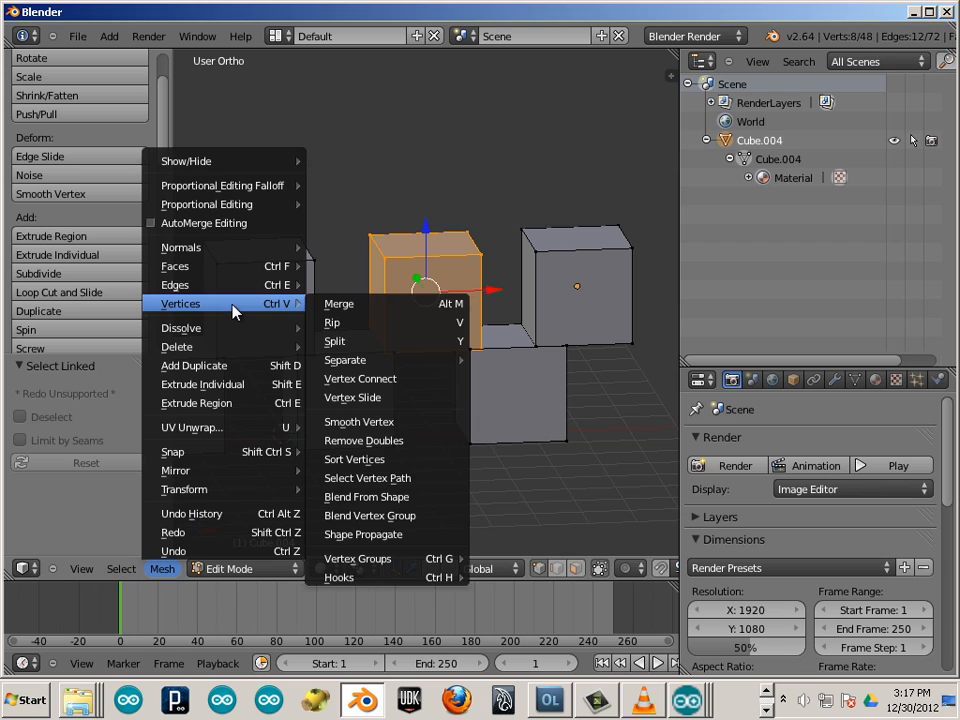
pyautogui.moveTo(390, 362)
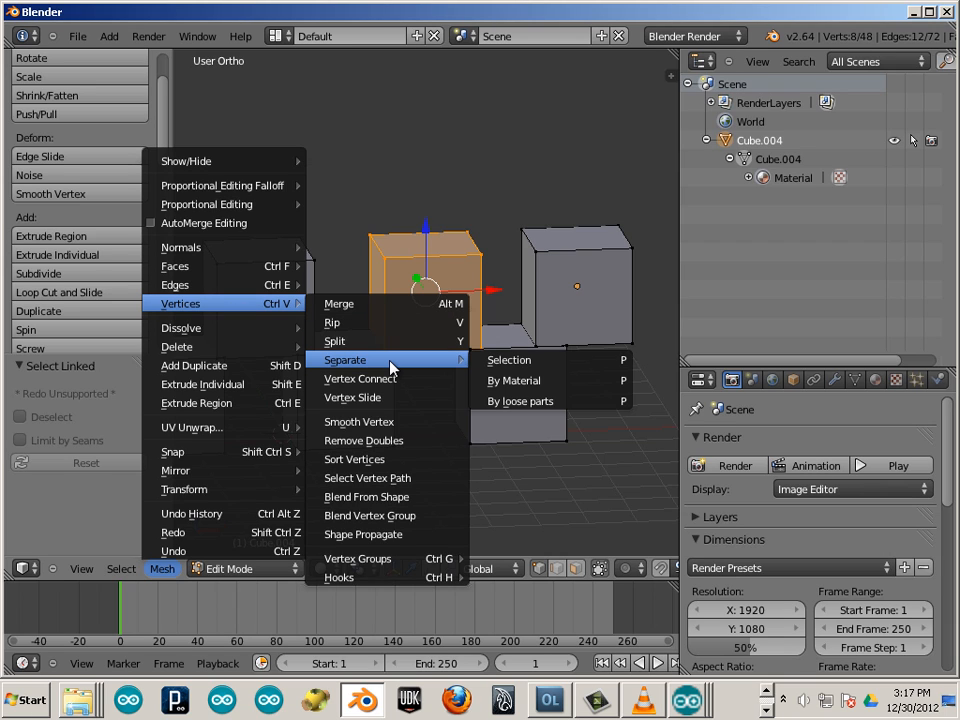
pyautogui.click(510, 360)
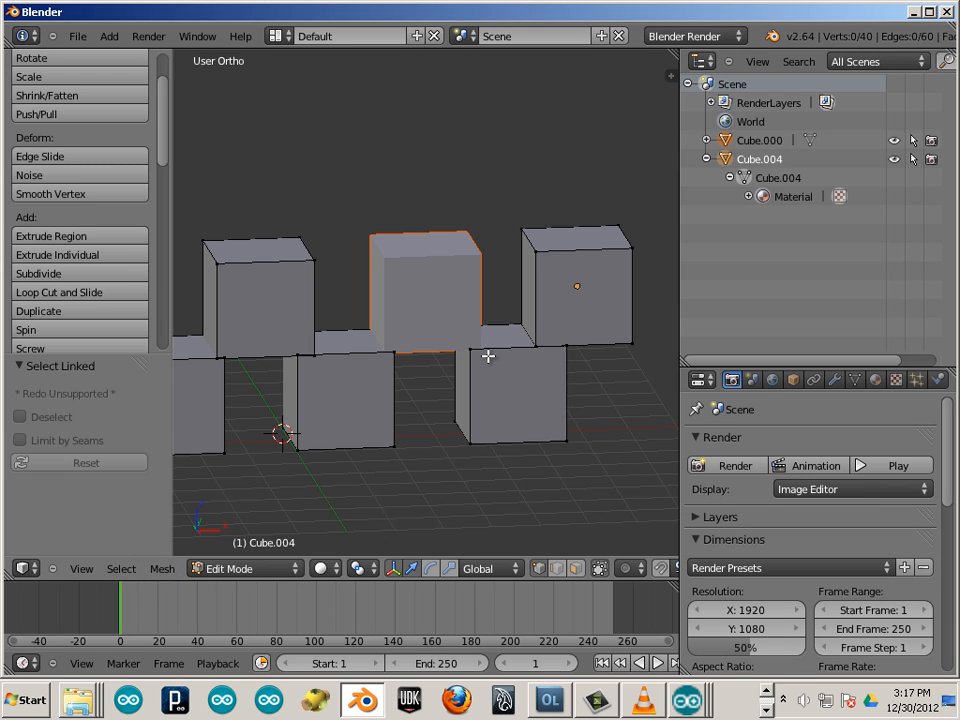
pyautogui.scroll(-2, 487, 355)
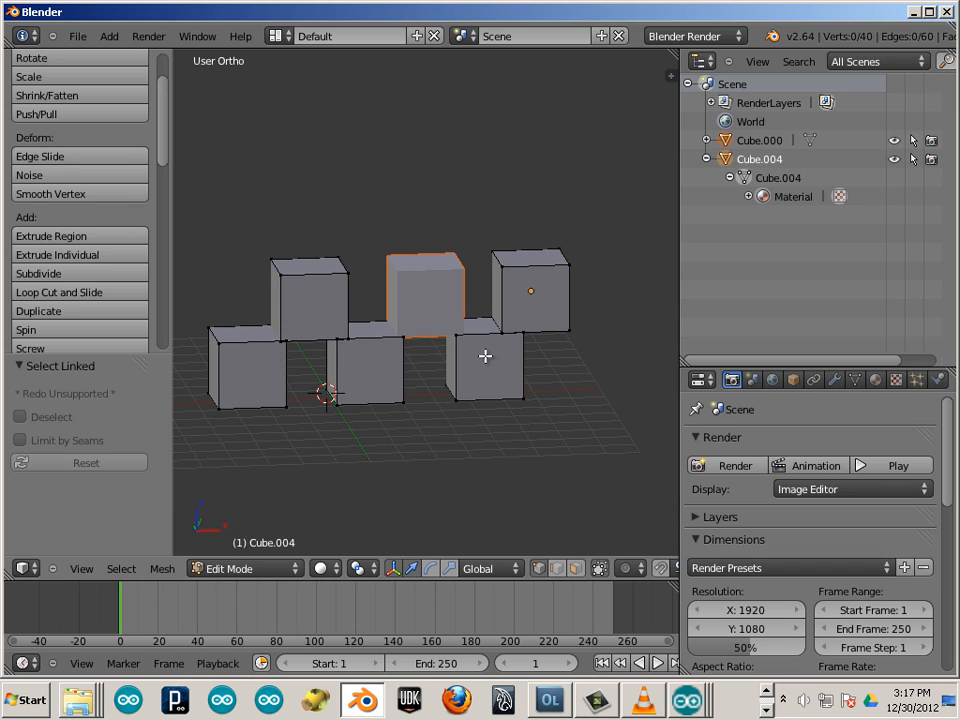
# Return to Object Mode and select the separated middle upper cube and the remaining five-cube object in turn.
pyautogui.press('Tab')
pyautogui.rightClick(435, 304)
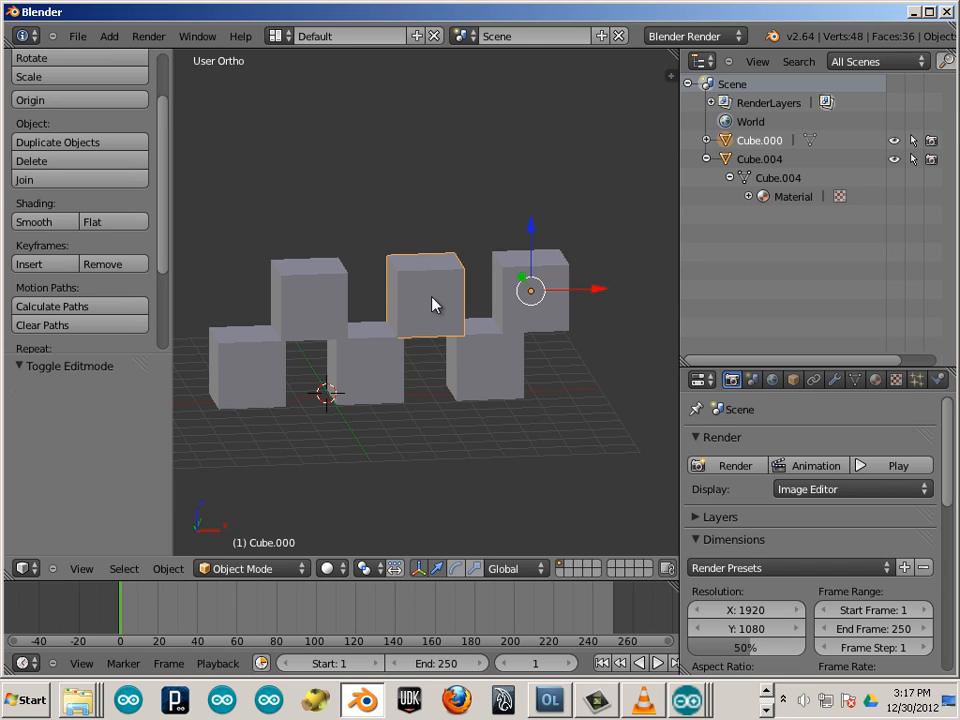
pyautogui.press('a')
pyautogui.rightClick(428, 290)
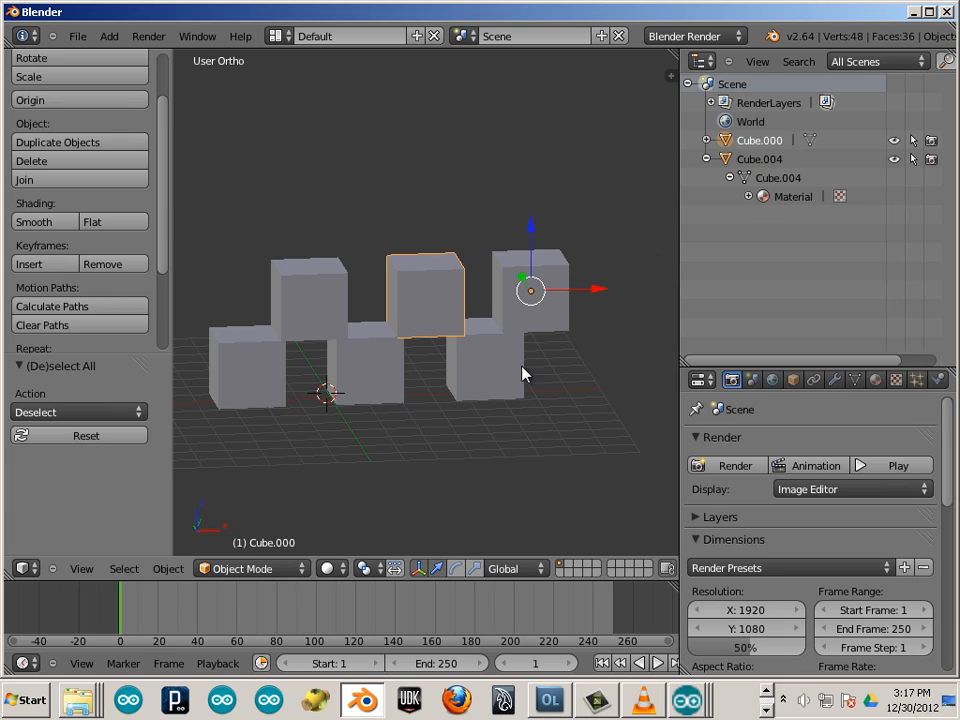
pyautogui.rightClick(468, 395)
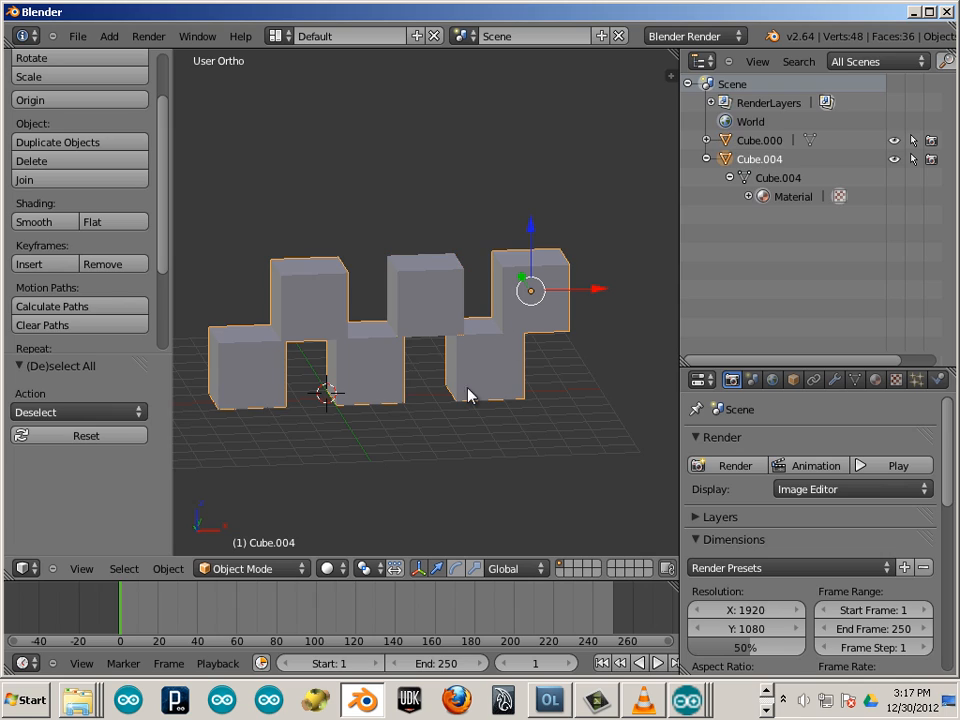
# Select the separated middle upper cube and set its origin to its geometry.
pyautogui.rightClick(433, 283)
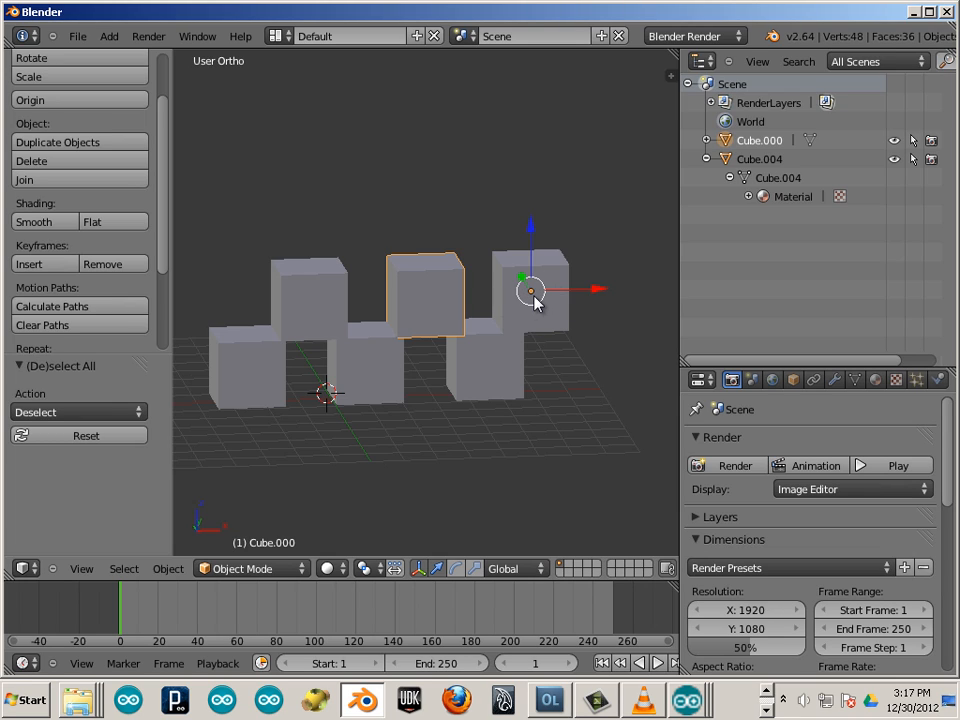
pyautogui.click(168, 569)
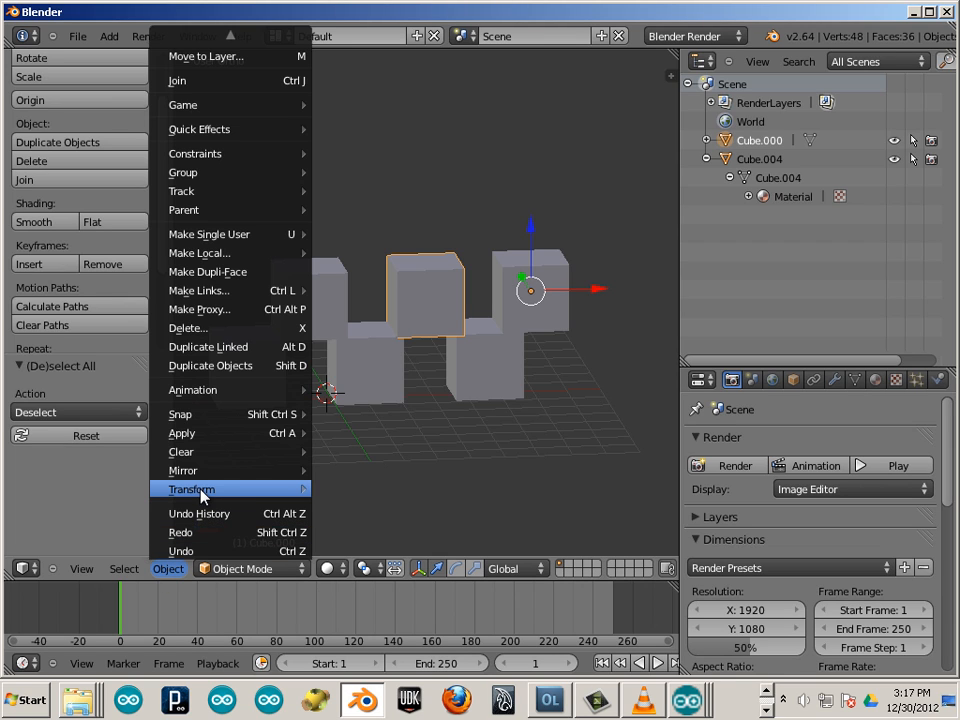
pyautogui.moveTo(205, 492)
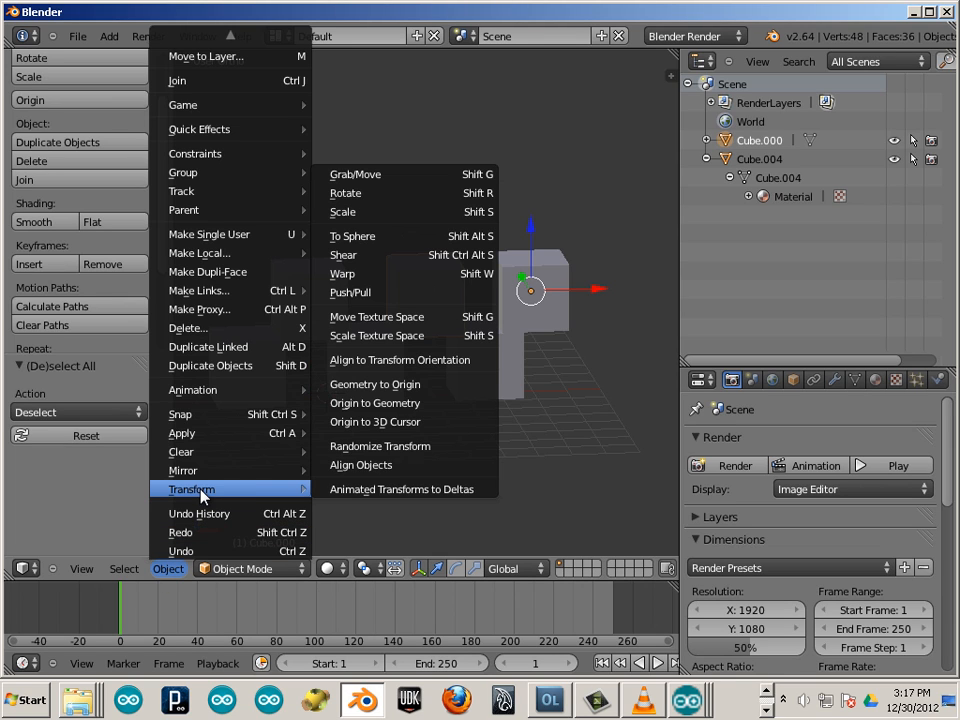
pyautogui.click(379, 405)
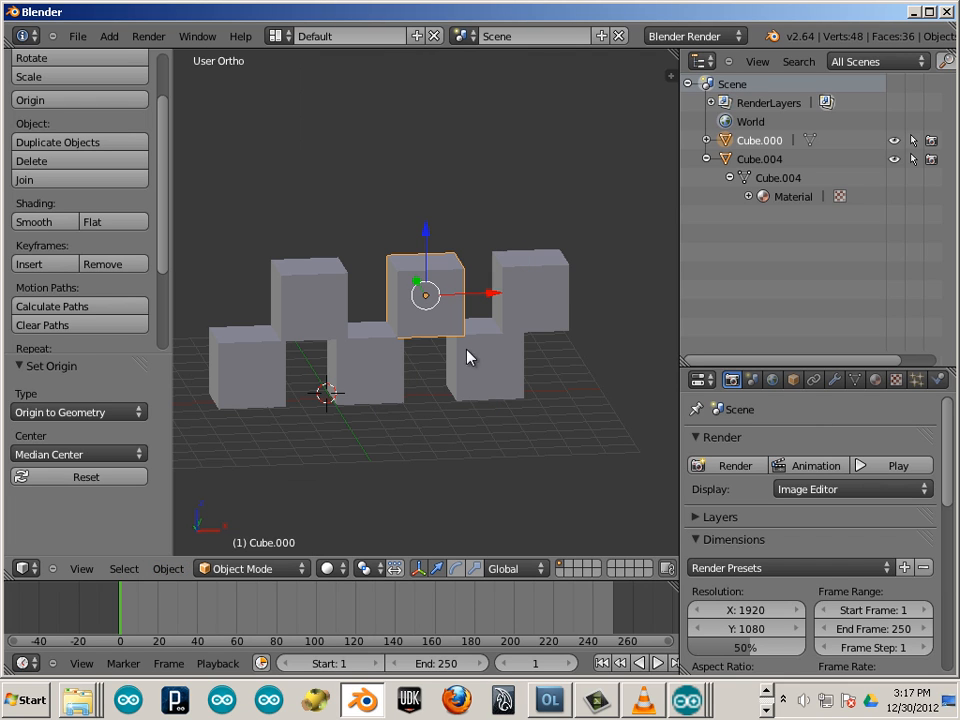
# Try moving the separated cube slightly along the Y axis and undo the move.
pyautogui.moveTo(467, 350); pyautogui.dragTo(417, 428, button='middle')
pyautogui.scroll(3, 447, 399)
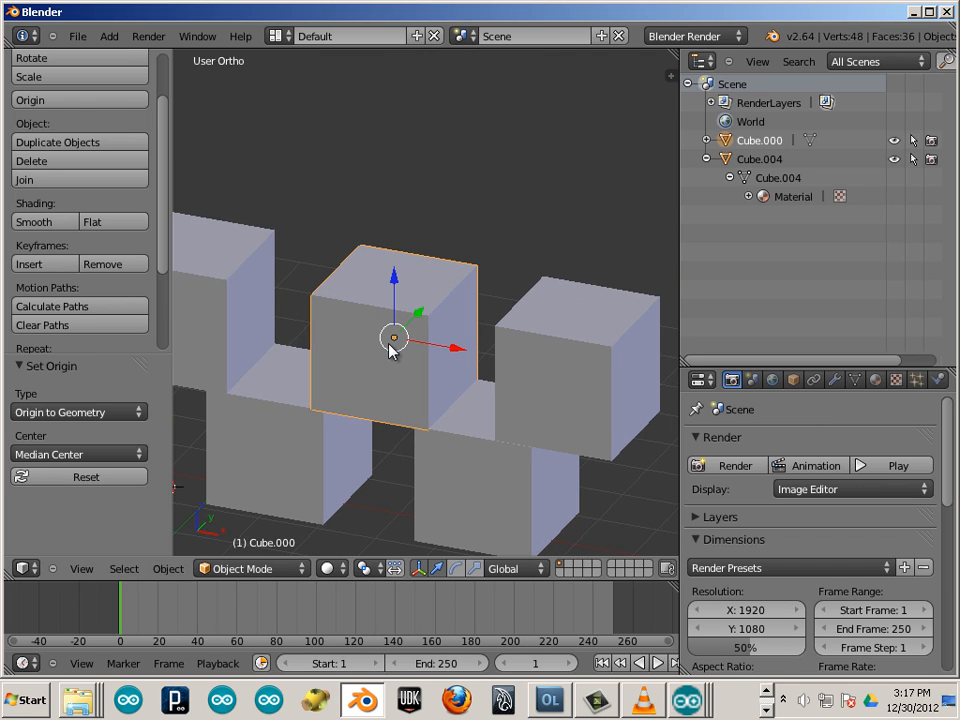
pyautogui.moveTo(418, 315); pyautogui.dragTo(414, 328)
pyautogui.hotkey('ctrl', 'z')
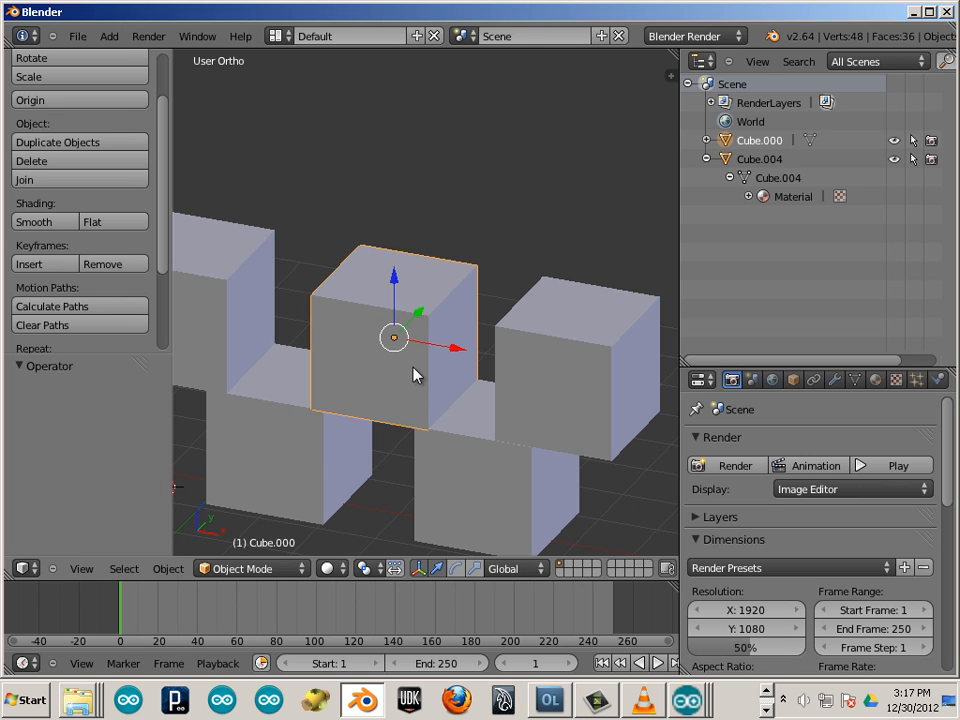
# Clear the selection, select the five-cube object and add the separated middle upper cube as the active object.
pyautogui.scroll(-3, 416, 375)
pyautogui.moveTo(461, 396)
pyautogui.mouseDown(button='middle')
pyautogui.moveTo(373, 409)
pyautogui.moveTo(439, 386)
pyautogui.moveTo(478, 413)
pyautogui.moveTo(448, 386)
pyautogui.moveTo(506, 390)
pyautogui.moveTo(553, 435)
pyautogui.moveTo(431, 394)
pyautogui.moveTo(450, 396)
pyautogui.mouseUp(button='middle')
pyautogui.press('a')
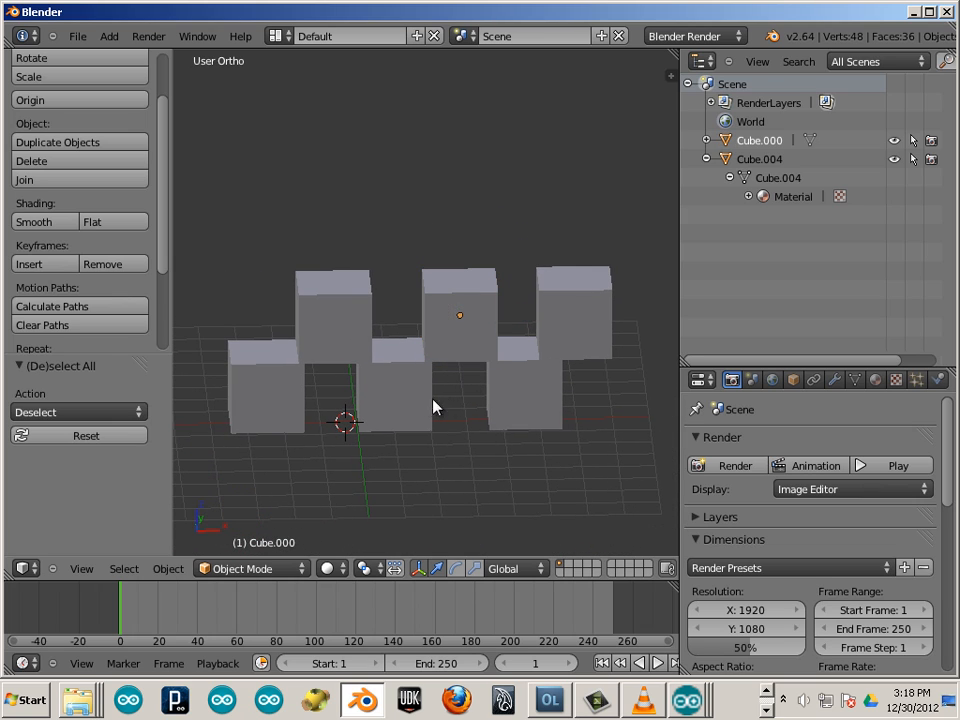
pyautogui.rightClick(407, 405)
pyautogui.keyDown('shift'); pyautogui.rightClick(462, 355); pyautogui.keyUp('shift')
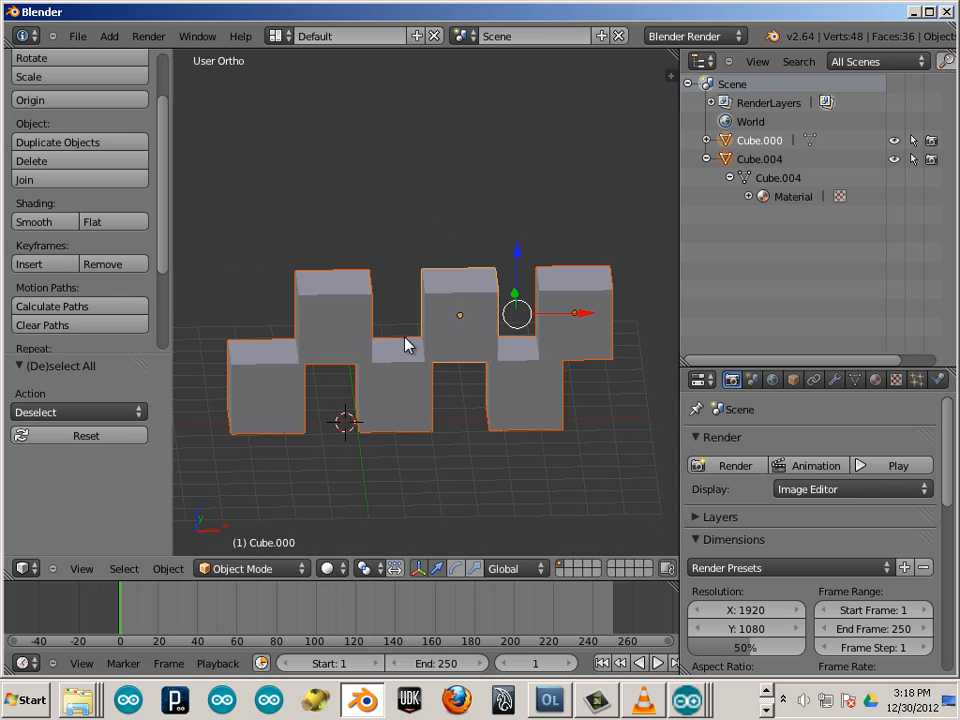